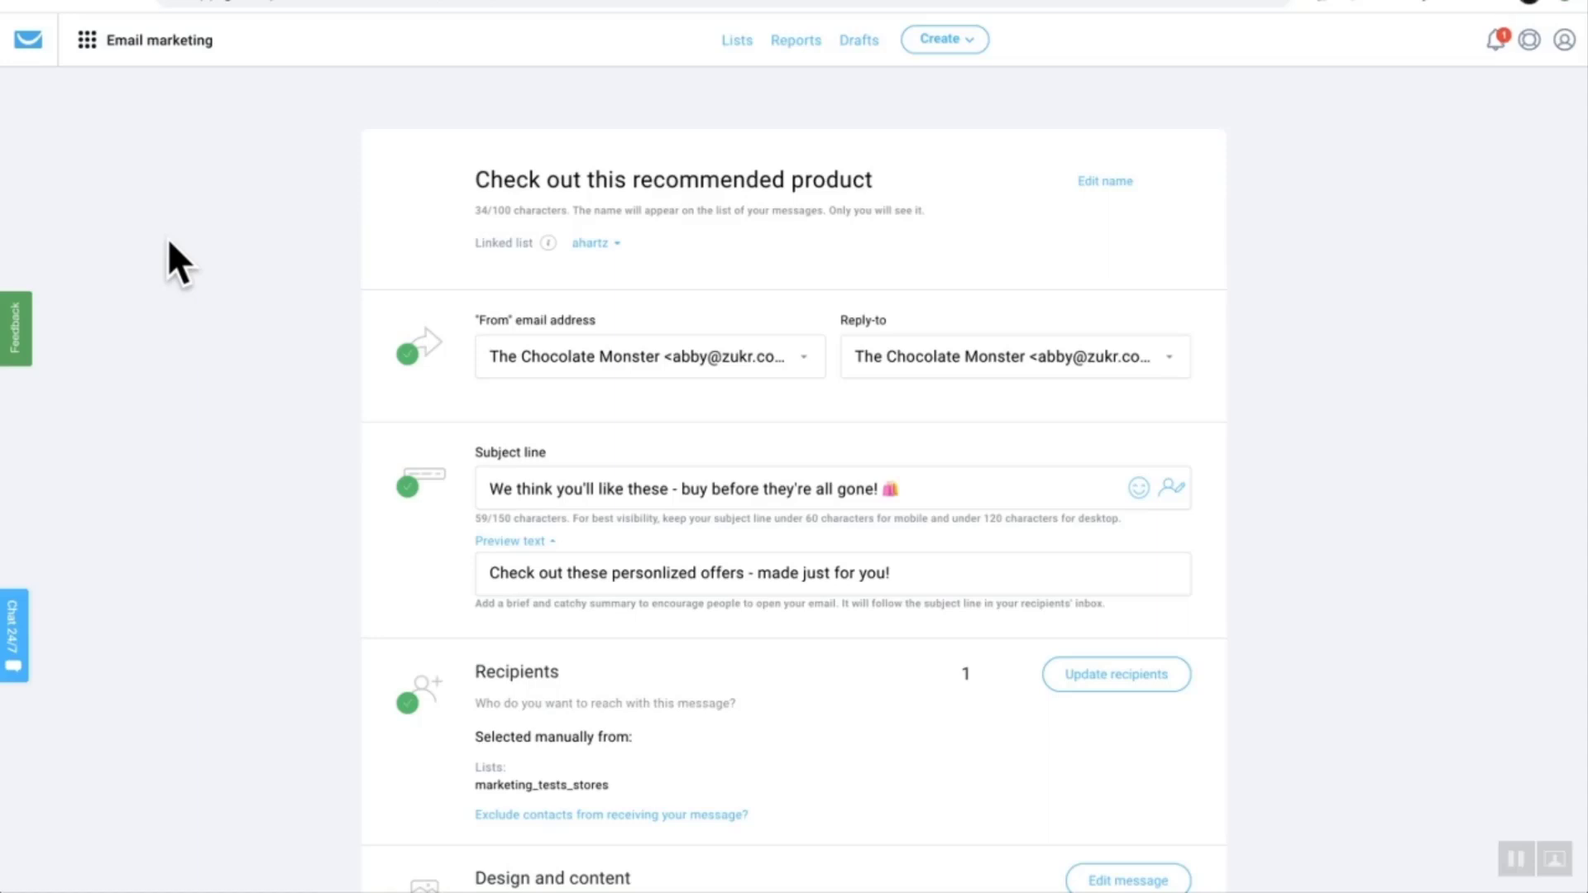
Scroll through the NEW IN STORE spring sale email down to its two placeholder products.
{"action": "scroll", "coordinate": [162, 237], "scroll_direction": "down", "scroll_amount": 5}
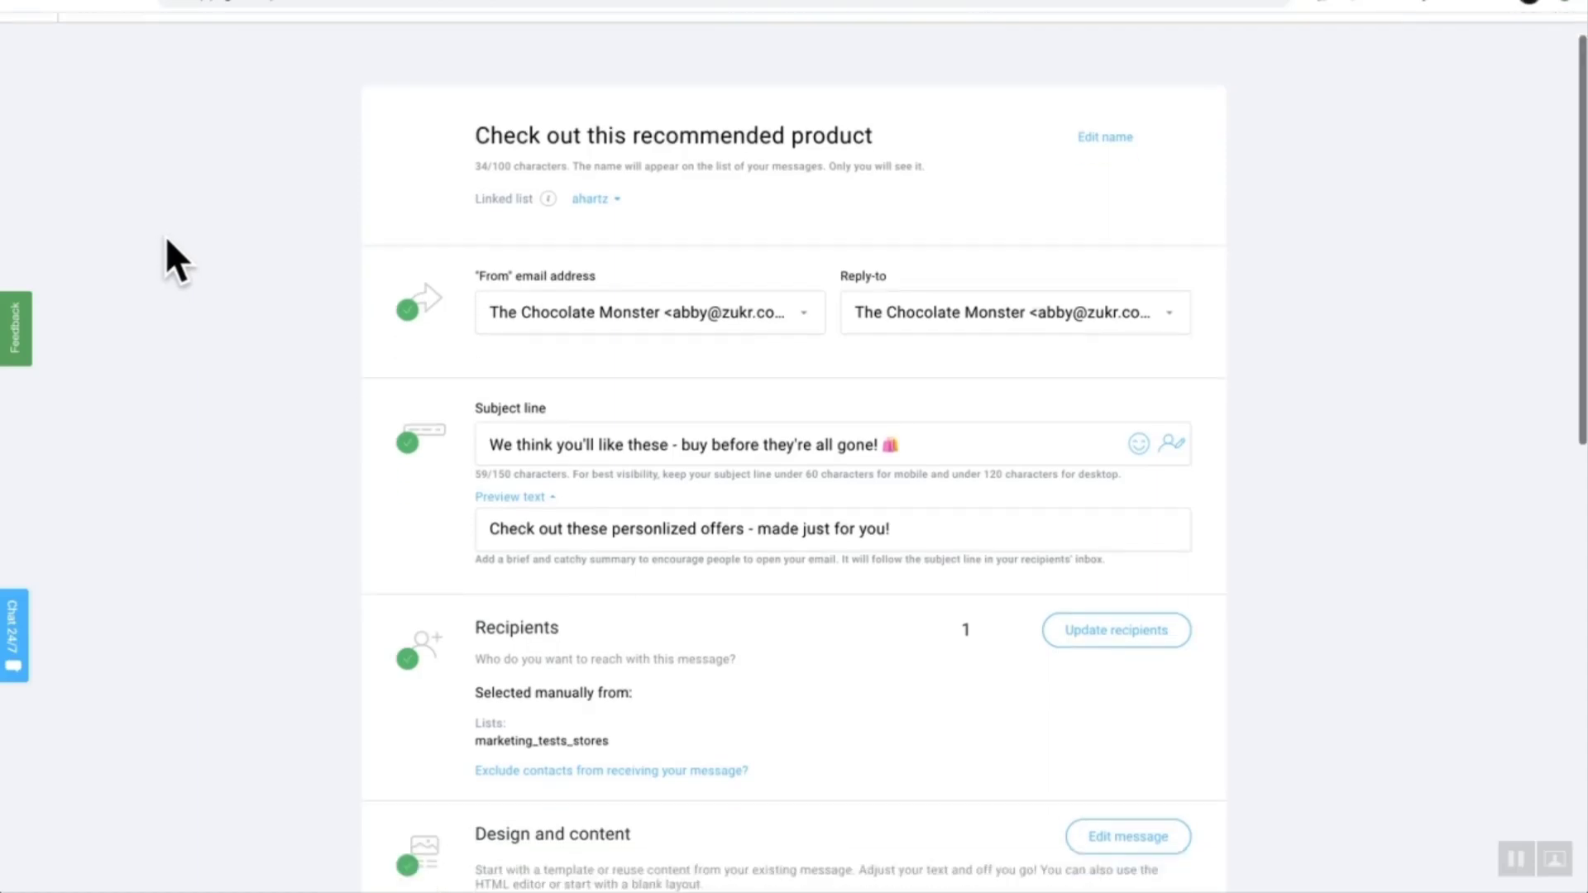
{"action": "scroll", "coordinate": [163, 236], "scroll_direction": "down", "scroll_amount": 1}
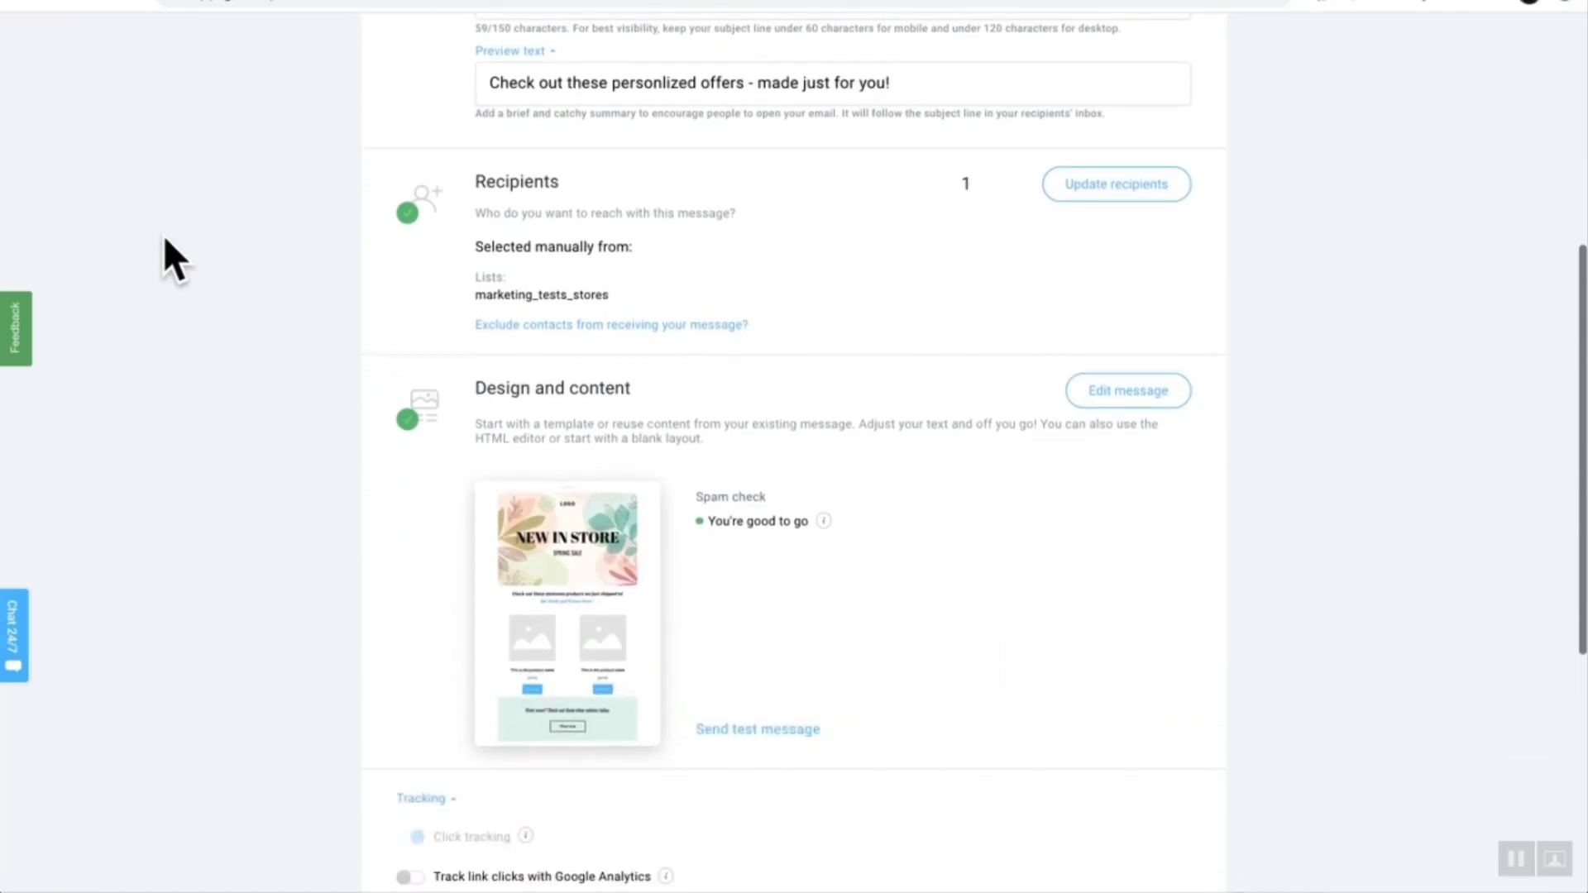
{"action": "scroll", "coordinate": [165, 236], "scroll_direction": "up", "scroll_amount": 5}
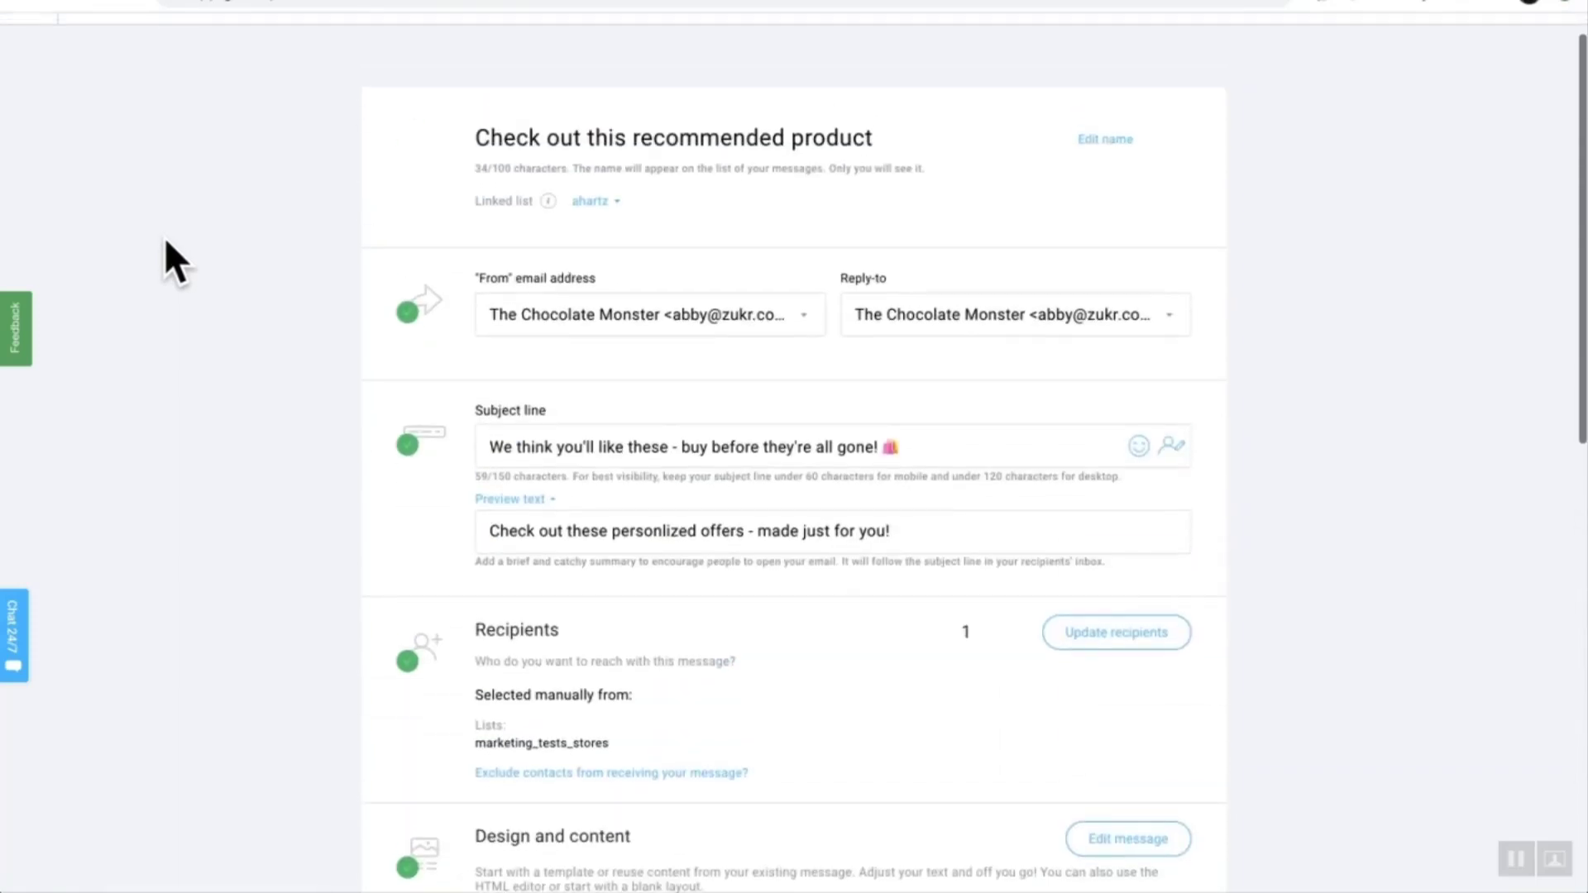
{"action": "scroll", "coordinate": [166, 240], "scroll_direction": "down", "scroll_amount": 1}
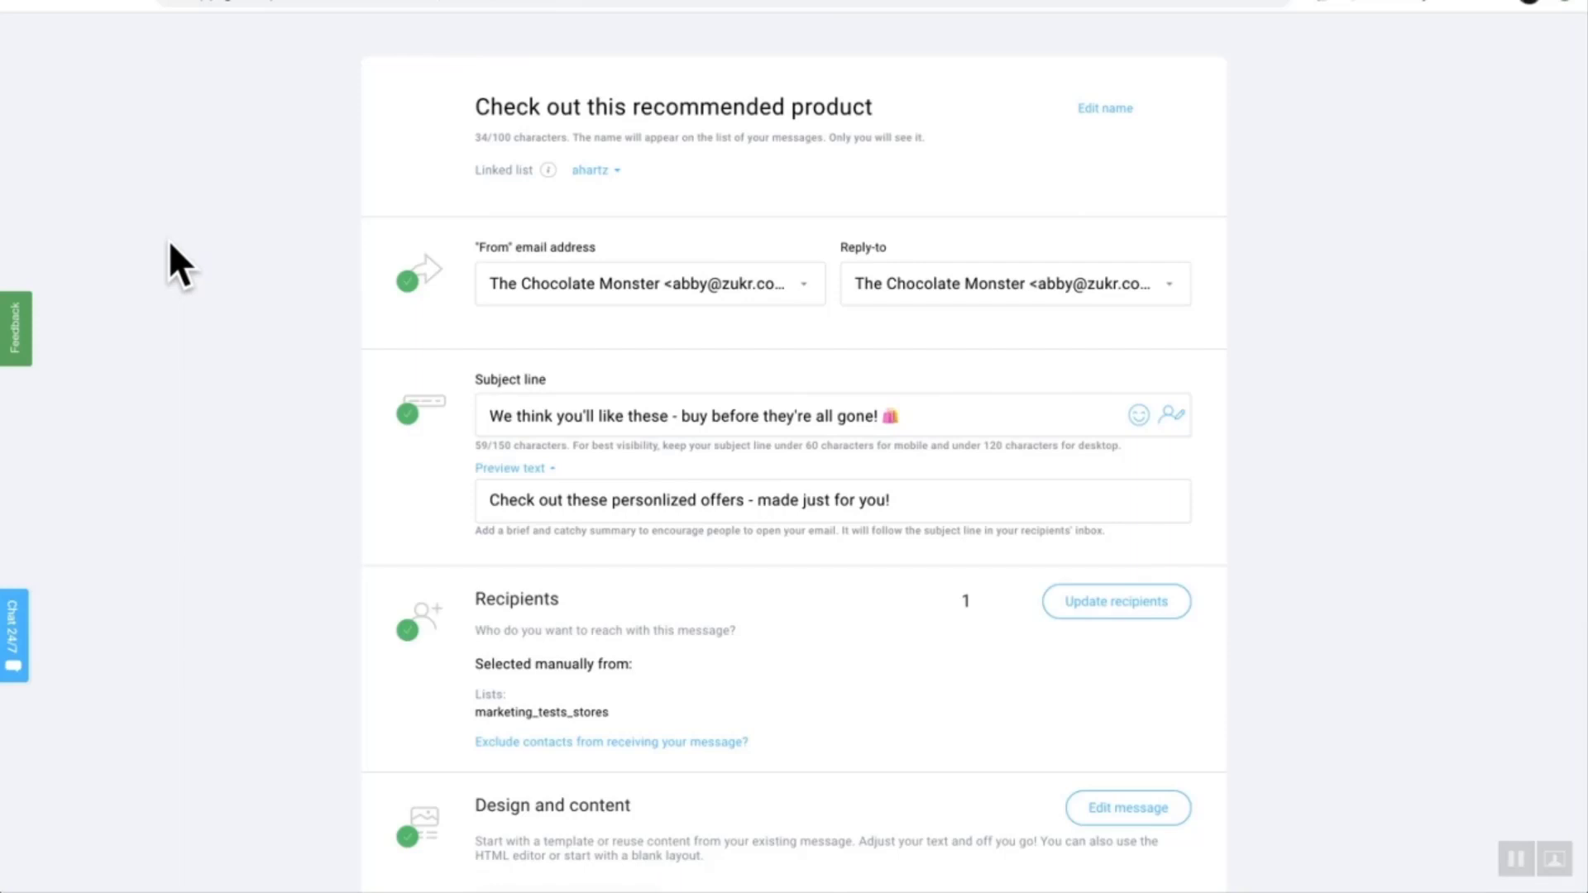
{"action": "scroll", "coordinate": [170, 238], "scroll_direction": "down", "scroll_amount": 3}
{"action": "scroll", "coordinate": [154, 248], "scroll_direction": "down", "scroll_amount": 3}
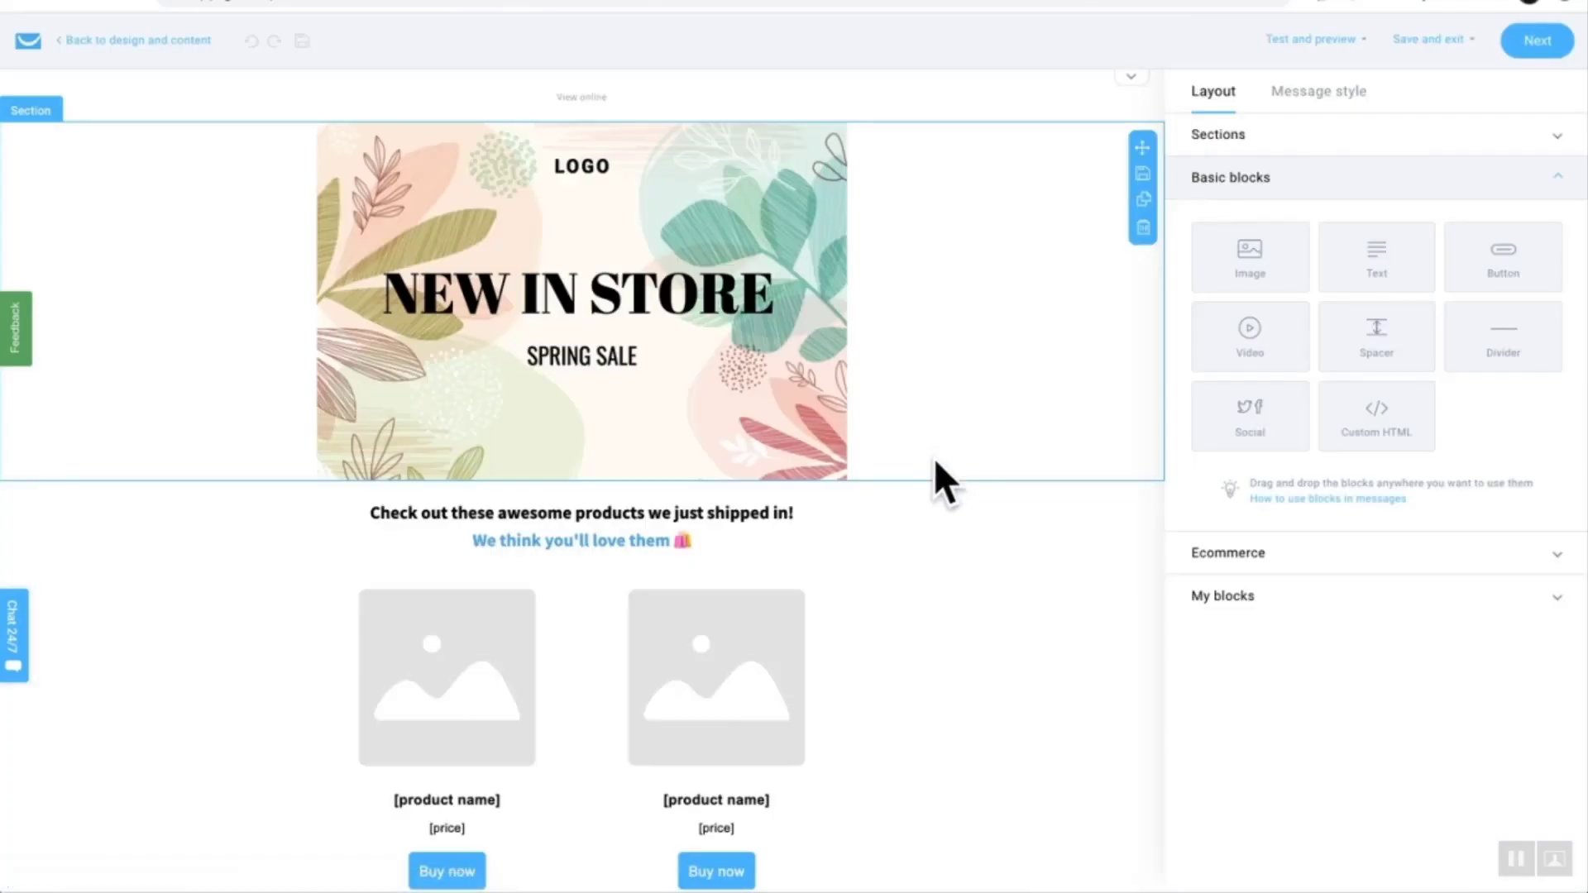
{"action": "scroll", "coordinate": [928, 458], "scroll_direction": "down", "scroll_amount": 2}
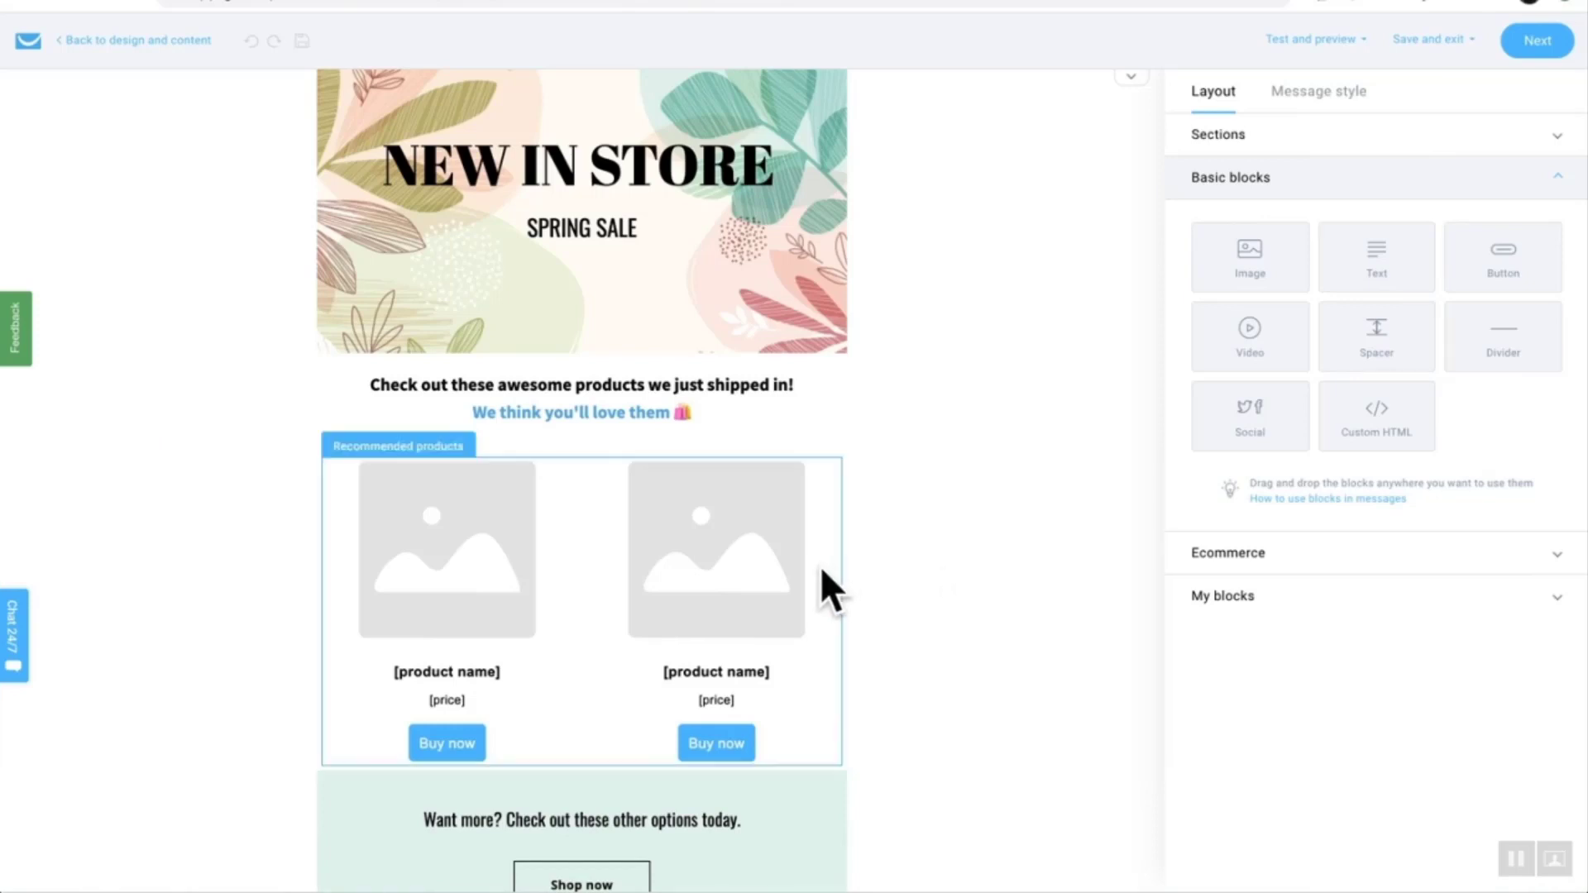
Drag a Recommended products block from Ecommerce to just under the 'We think you'll love them' line.
{"action": "left_click", "coordinate": [1284, 141]}
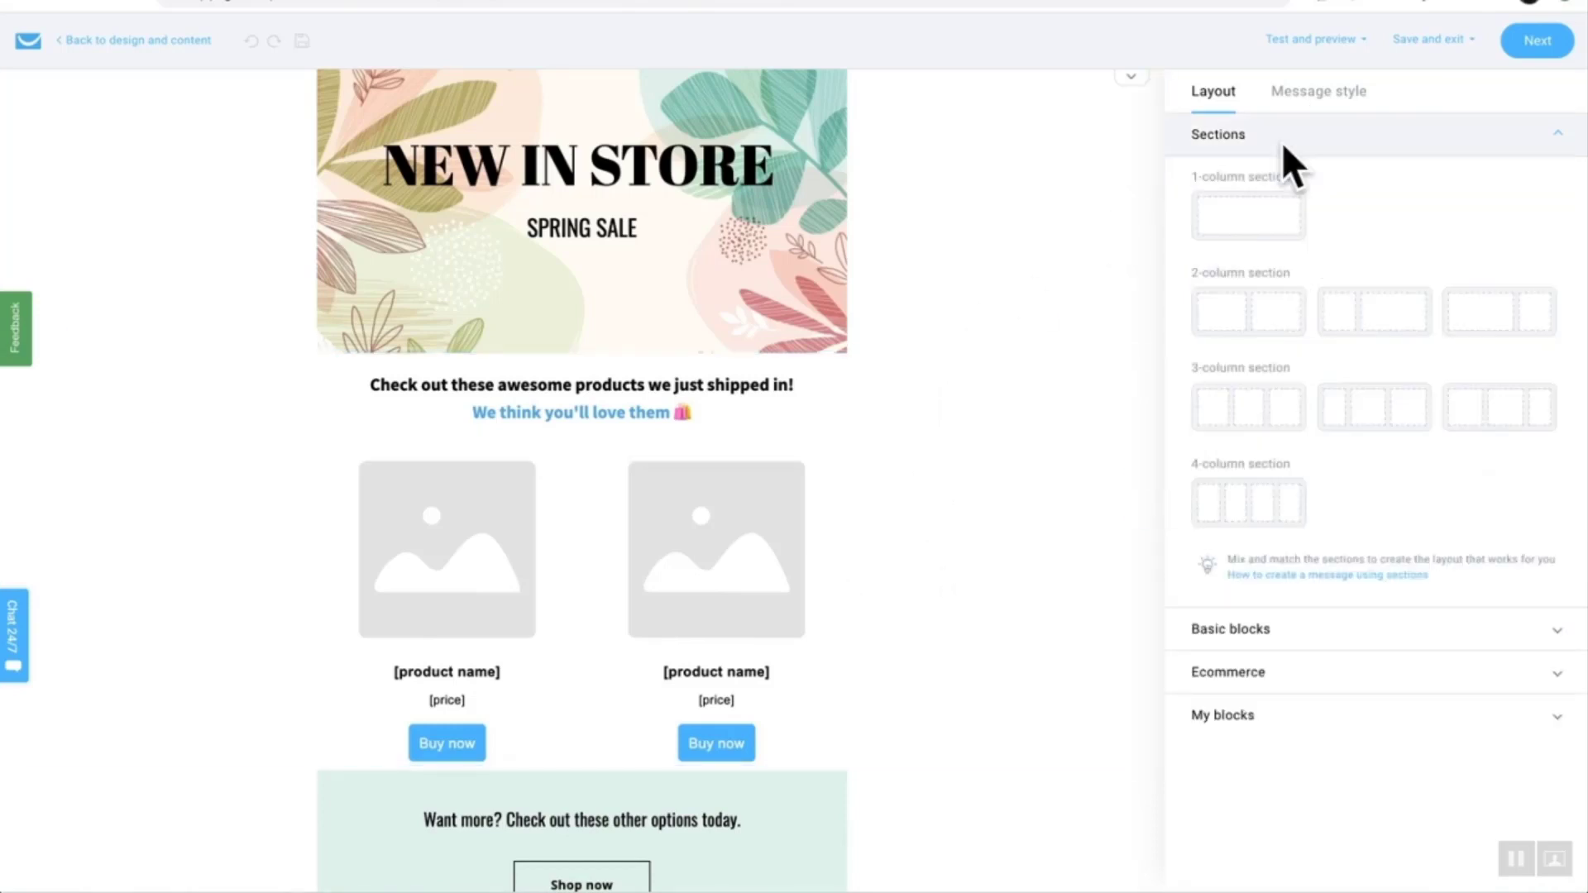
{"action": "left_click", "coordinate": [1346, 684]}
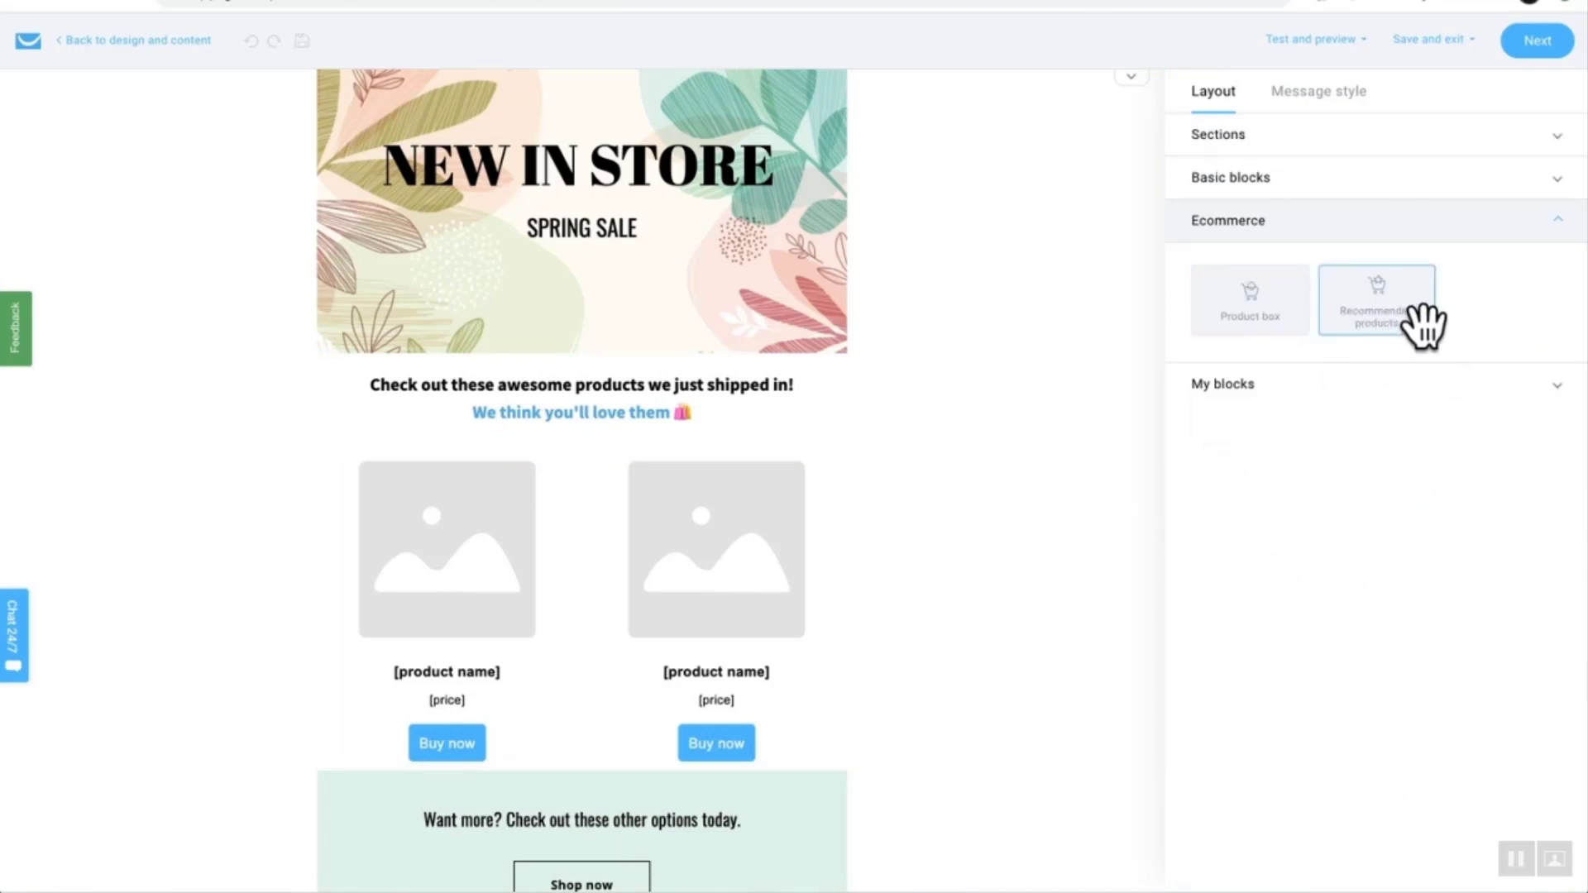
{"action": "left_click_drag", "start_coordinate": [1415, 326], "coordinate": [725, 494]}
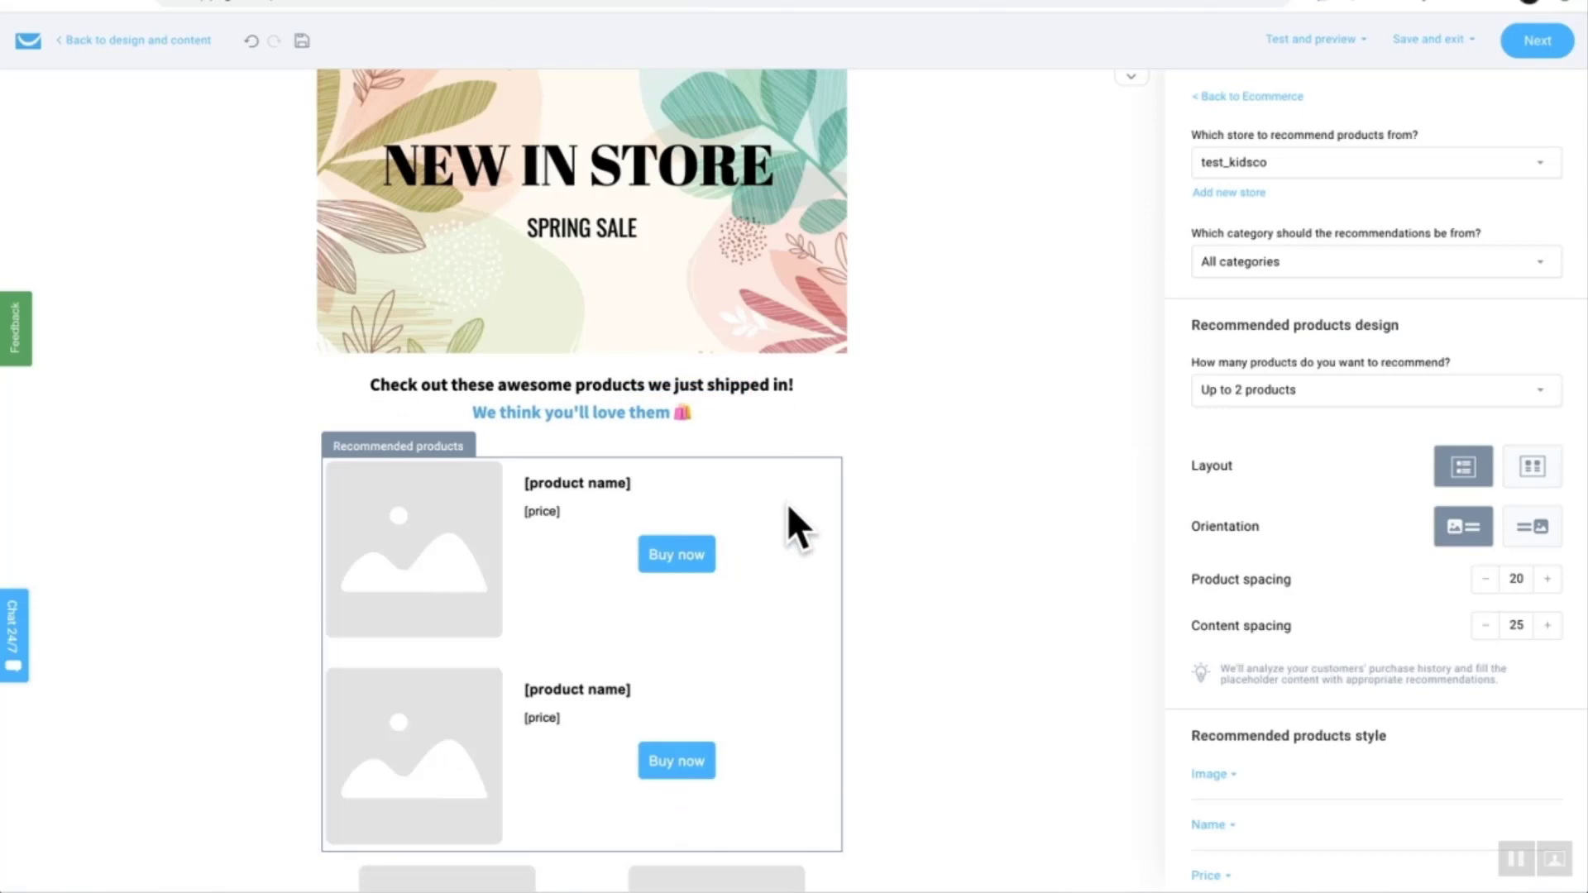
{"action": "scroll", "coordinate": [793, 525], "scroll_direction": "down", "scroll_amount": 4}
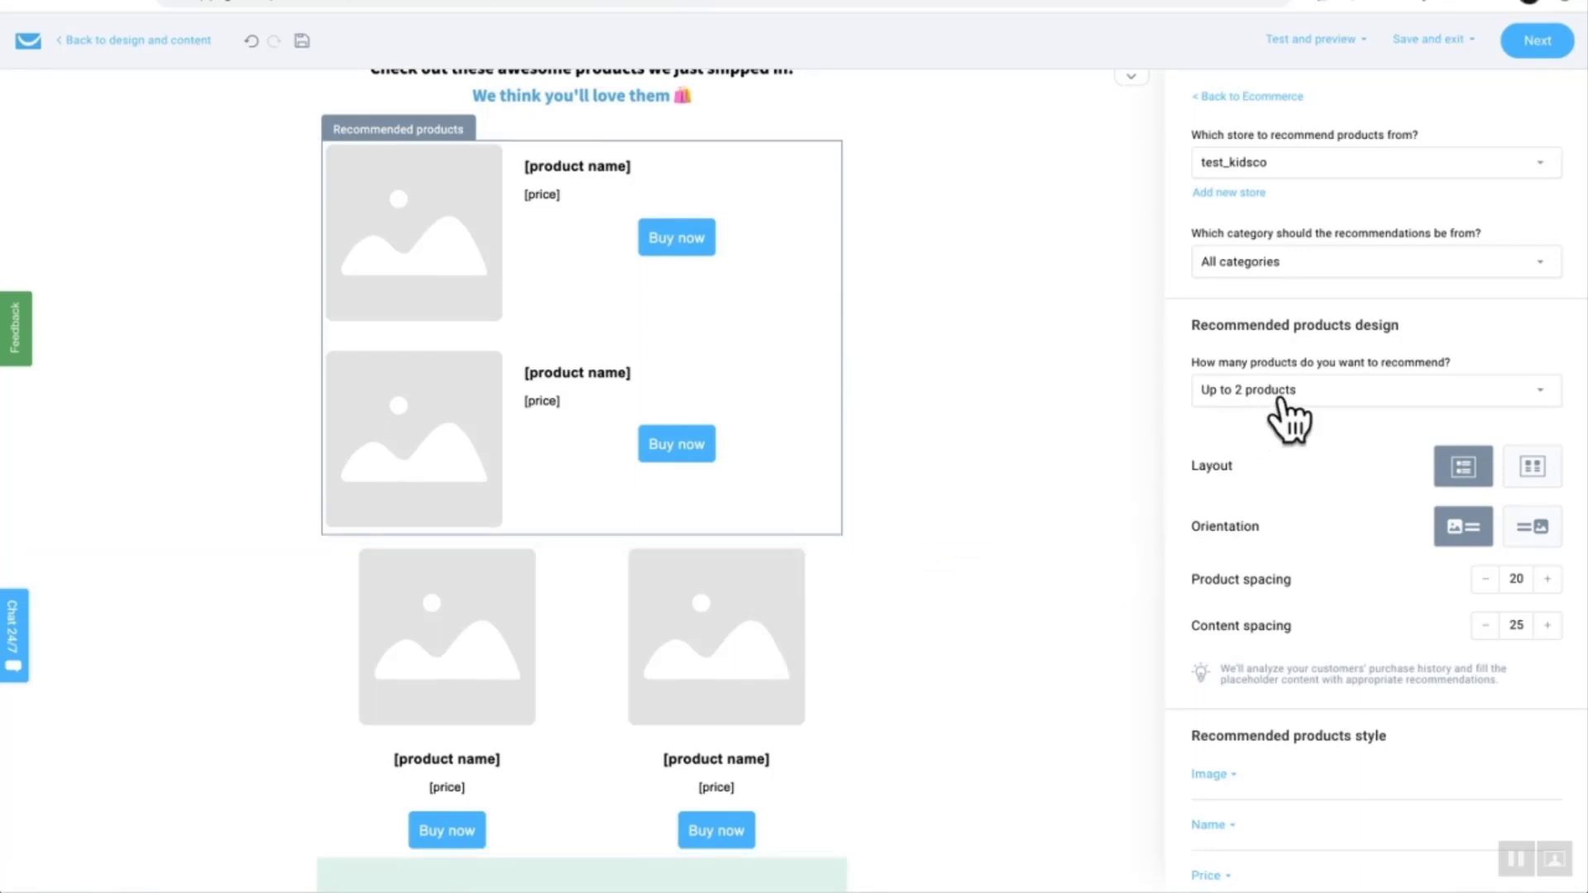
Keep Up to 2 products, try the grid layout, then settle on a list layout with images on the right.
{"action": "left_click", "coordinate": [1363, 409]}
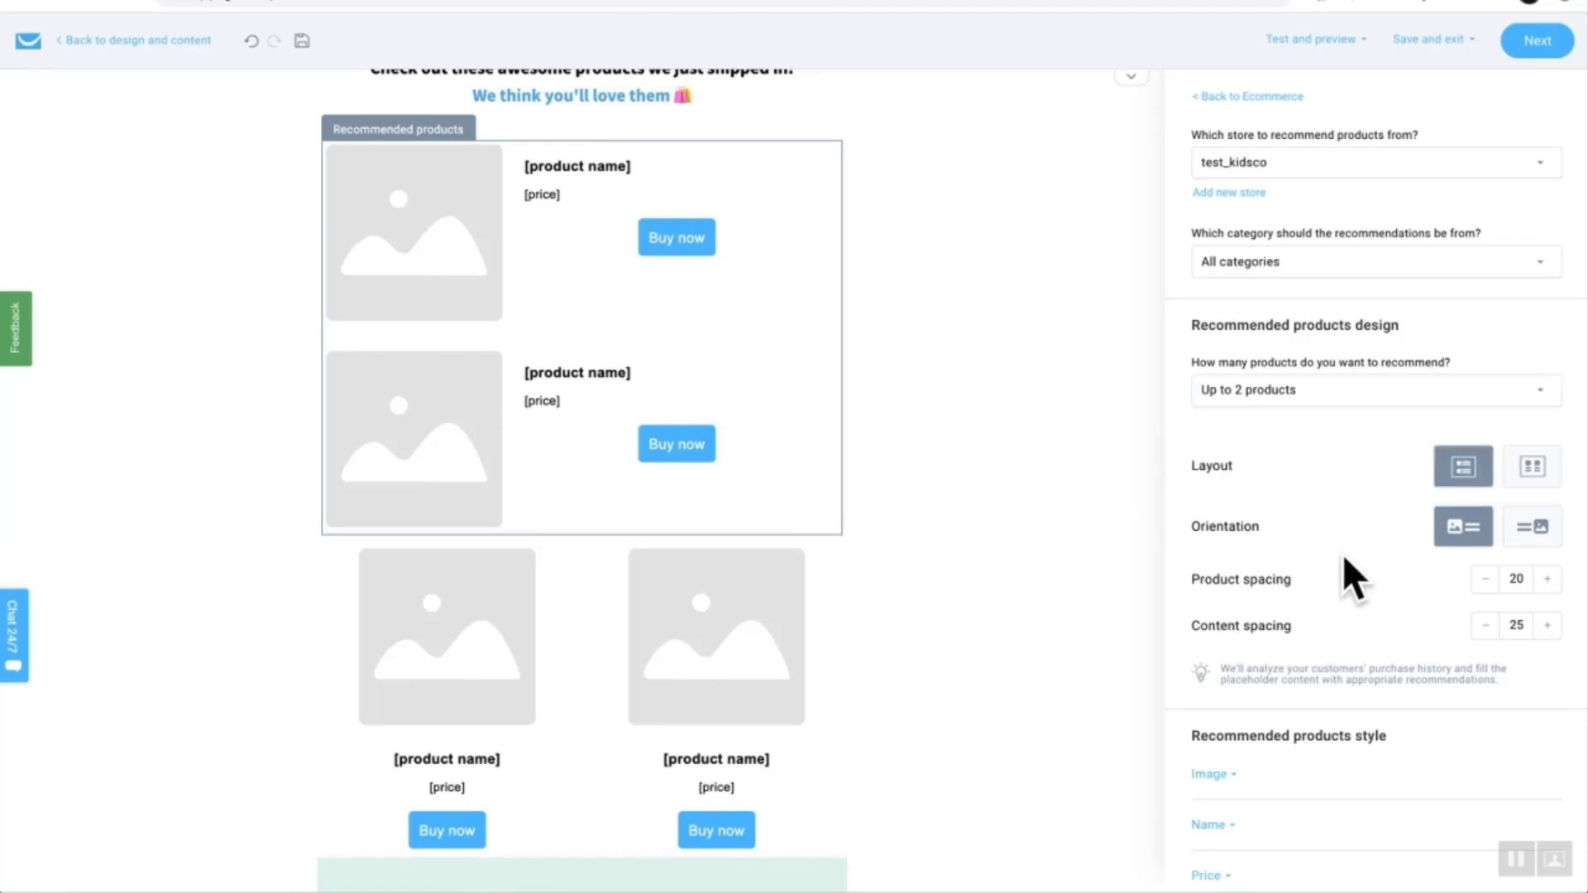
{"action": "left_click", "coordinate": [1342, 575]}
{"action": "left_click", "coordinate": [1533, 468]}
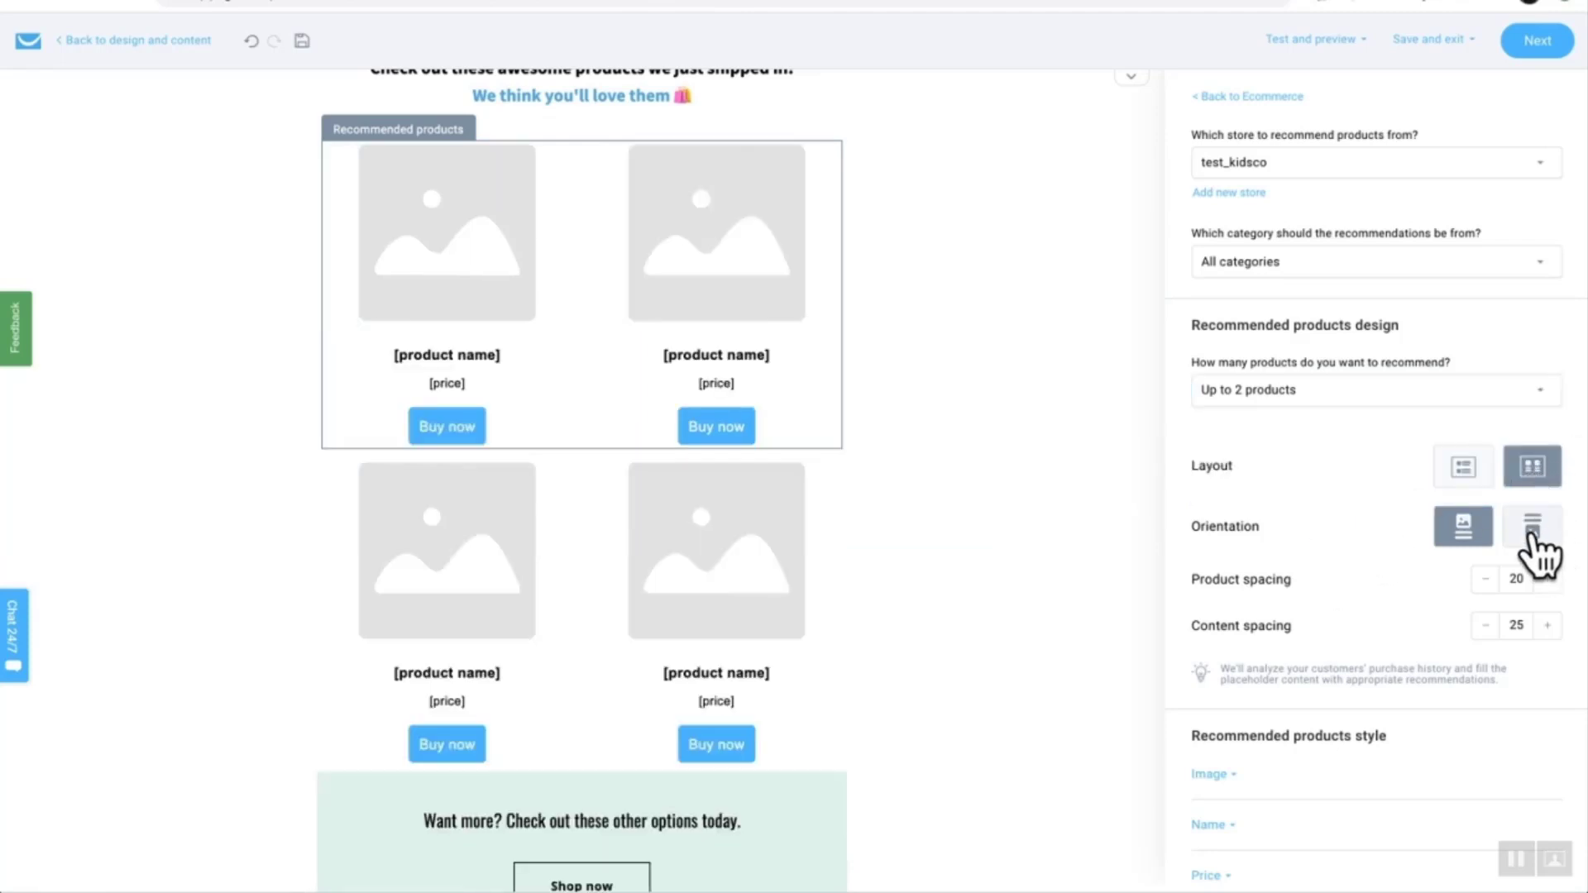
{"action": "left_click", "coordinate": [1533, 528]}
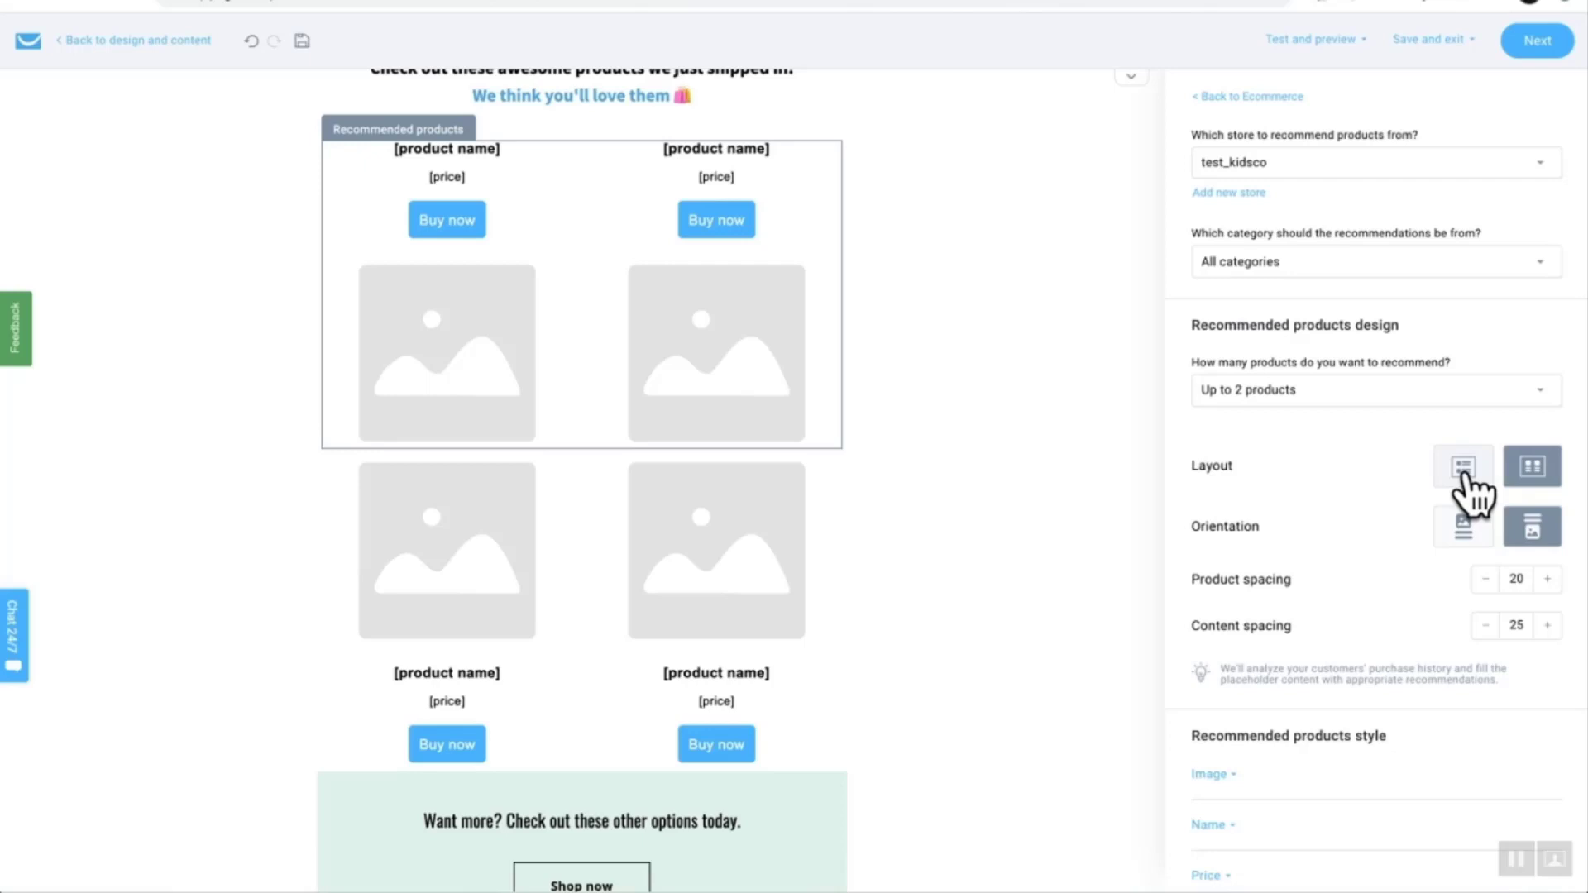
{"action": "left_click", "coordinate": [1460, 479]}
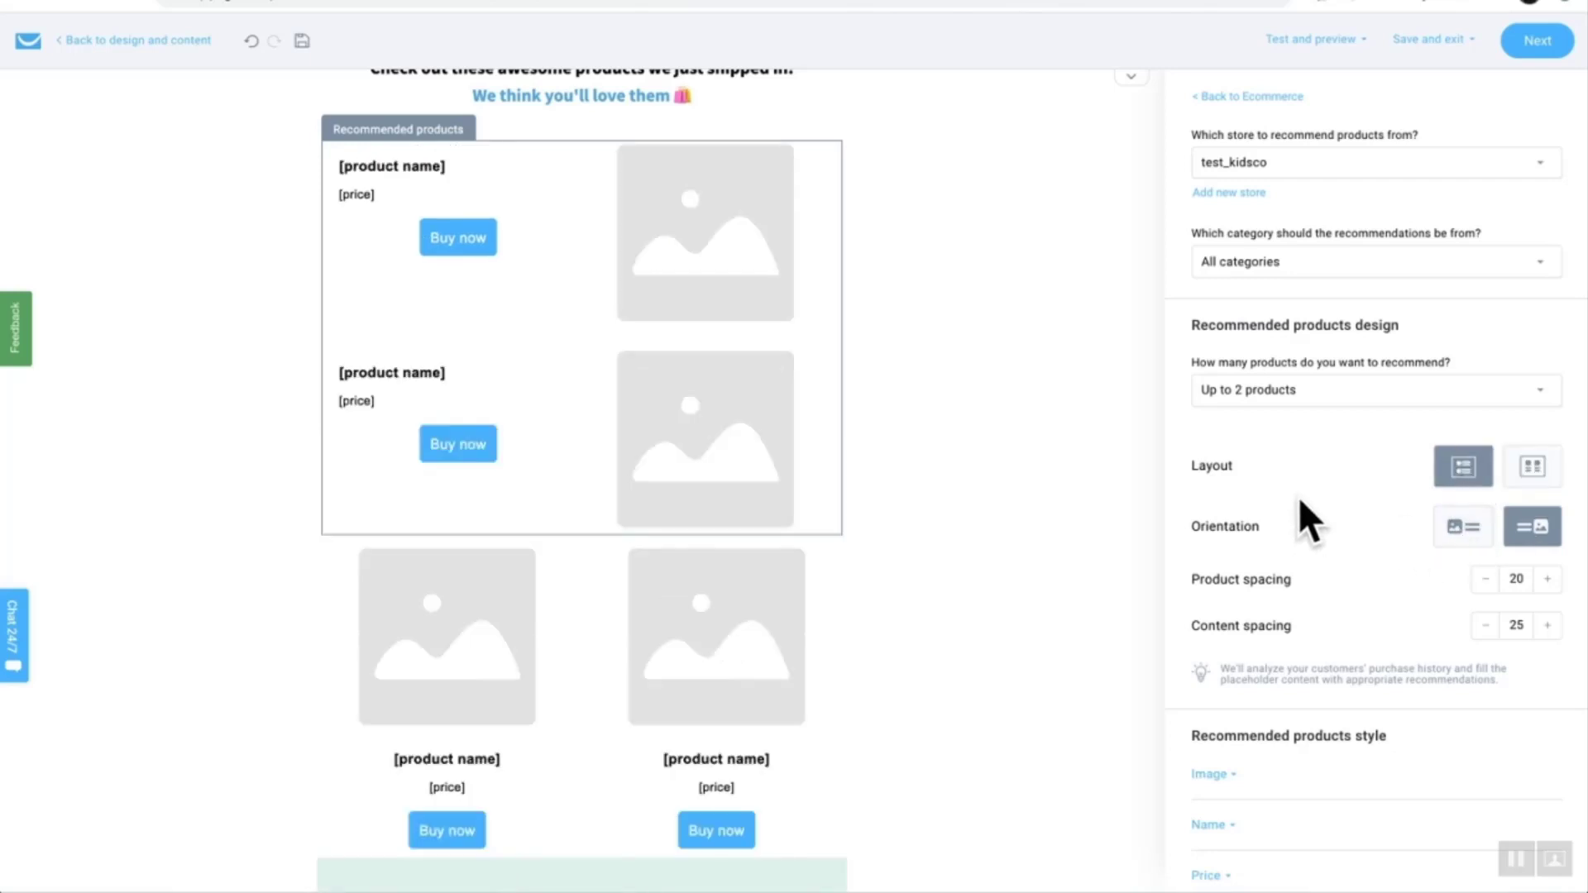
{"action": "scroll", "coordinate": [1302, 519], "scroll_direction": "down", "scroll_amount": 2}
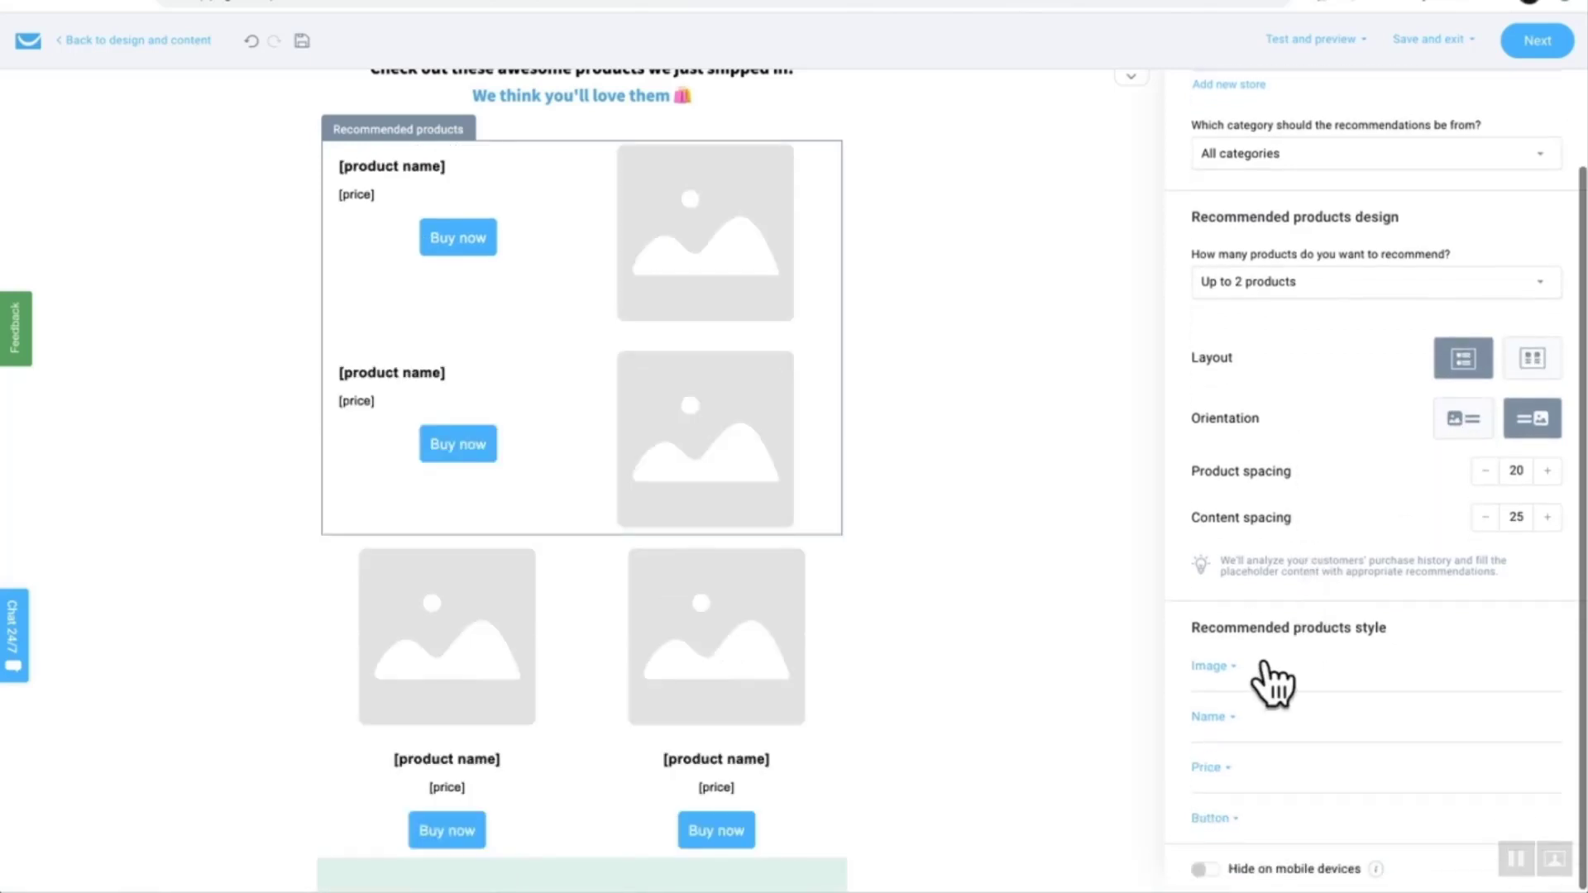
Review the block's Image and Name style options.
{"action": "left_click", "coordinate": [1260, 664]}
{"action": "left_click", "coordinate": [1269, 724]}
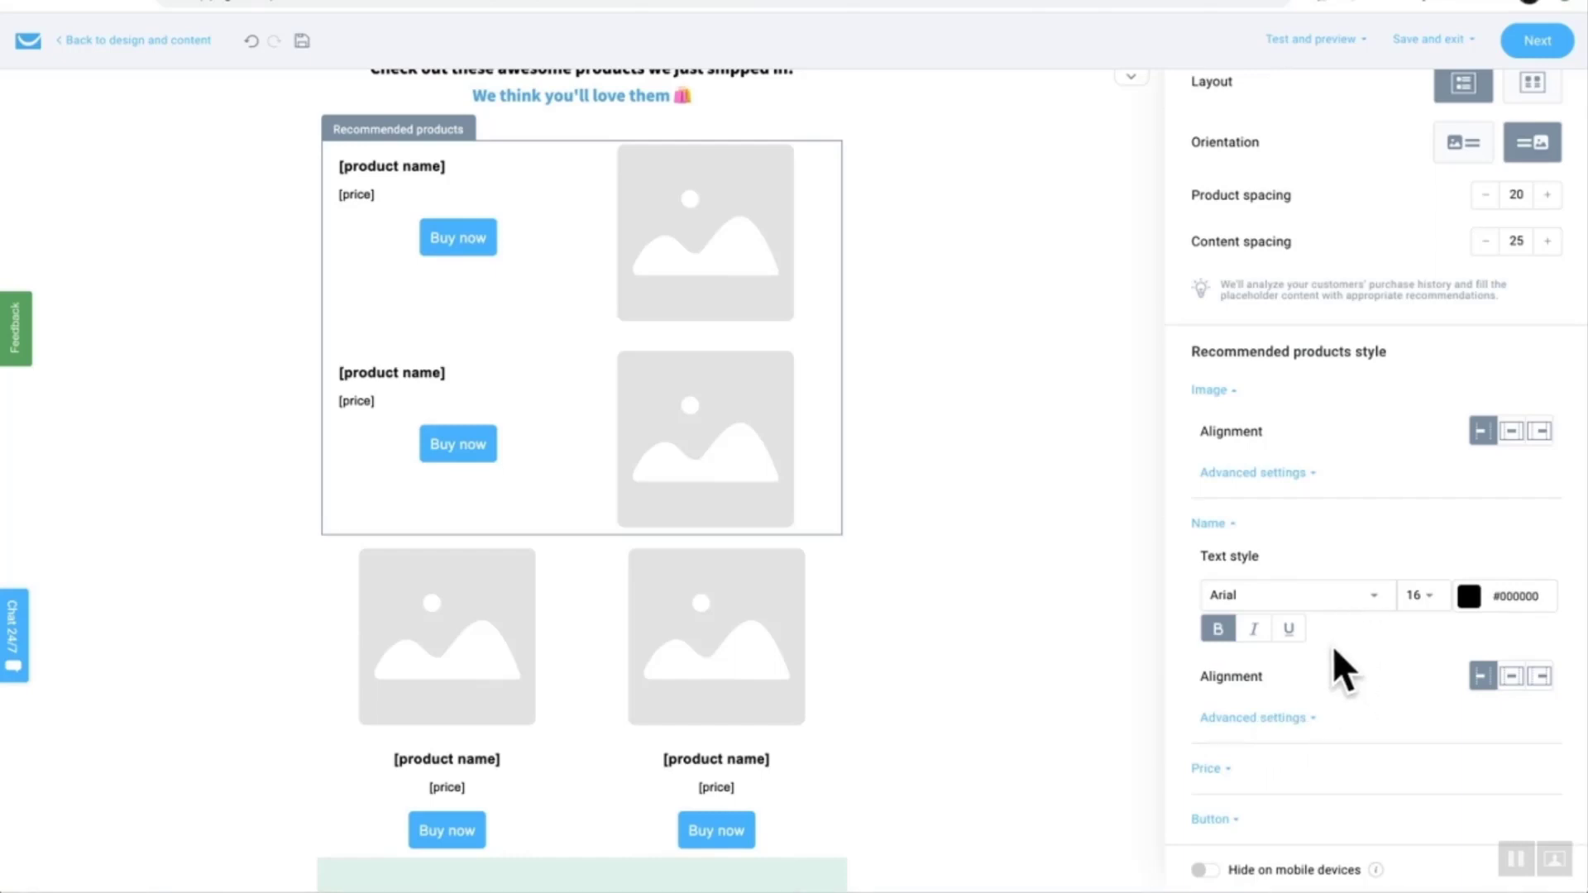
{"action": "scroll", "coordinate": [1340, 671], "scroll_direction": "up", "scroll_amount": 3}
{"action": "scroll", "coordinate": [1335, 647], "scroll_direction": "up", "scroll_amount": 1}
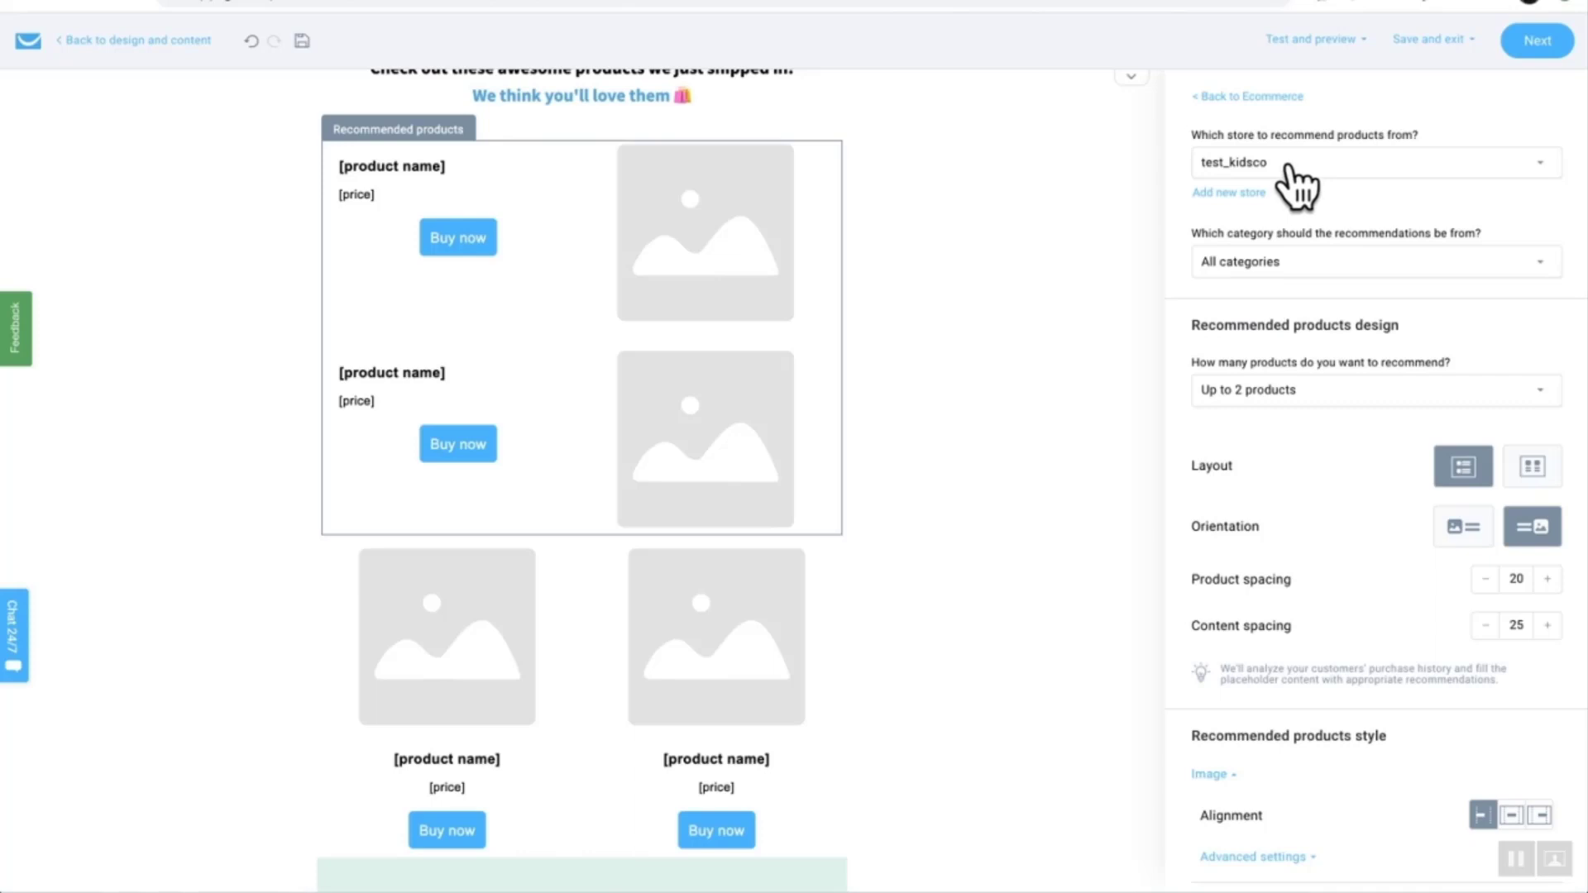
Switch the block's store to New Chocolate Monster, keeping All categories.
{"action": "left_click", "coordinate": [1289, 166]}
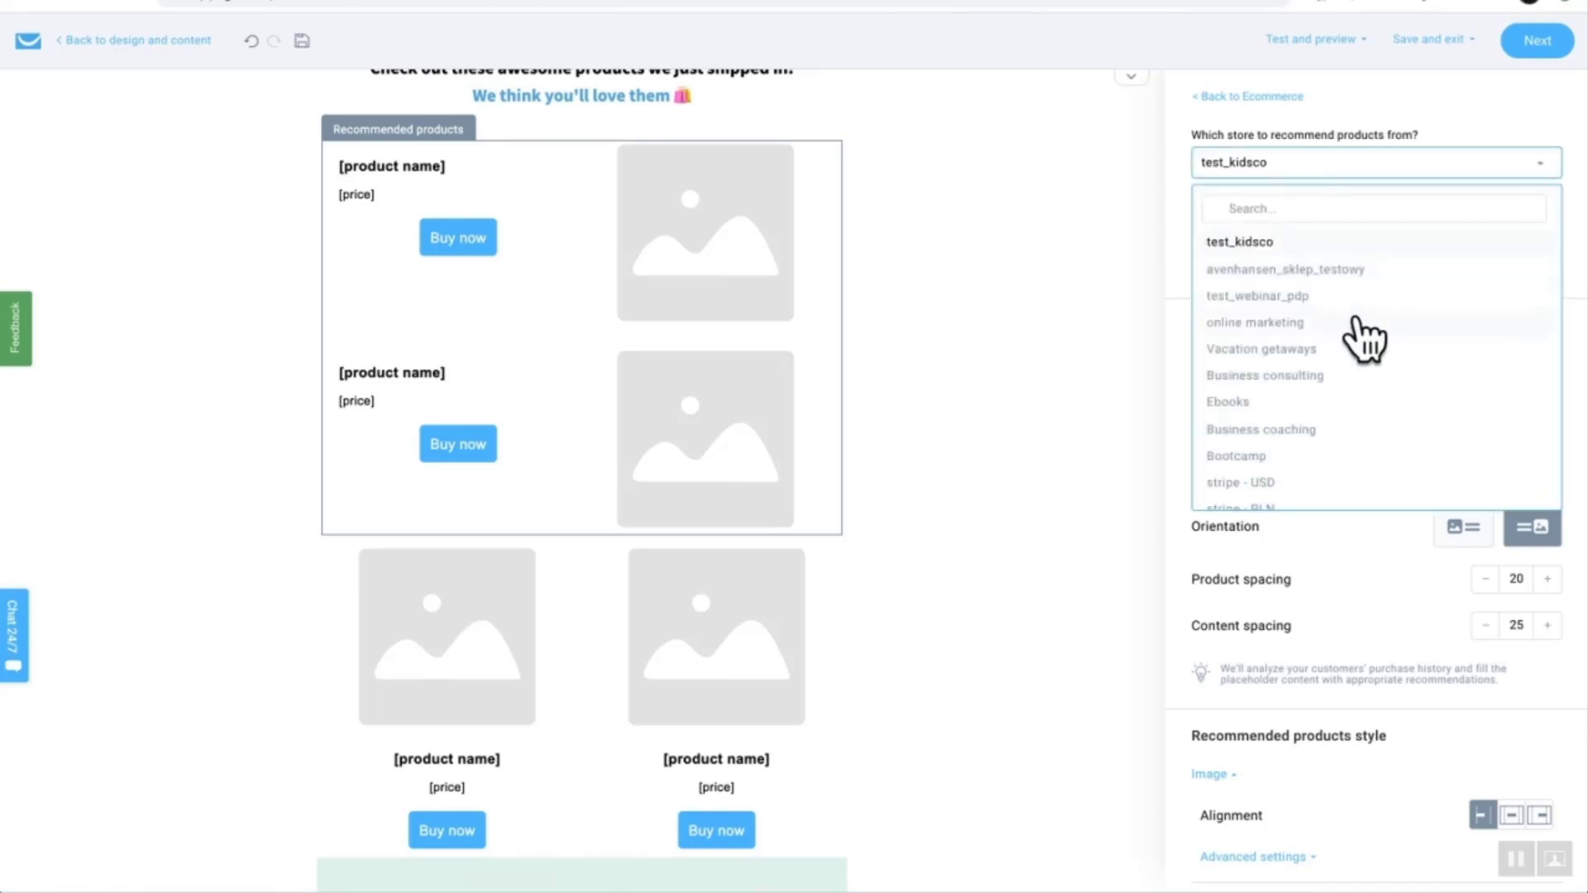
{"action": "scroll", "coordinate": [1364, 334], "scroll_direction": "down", "scroll_amount": 10}
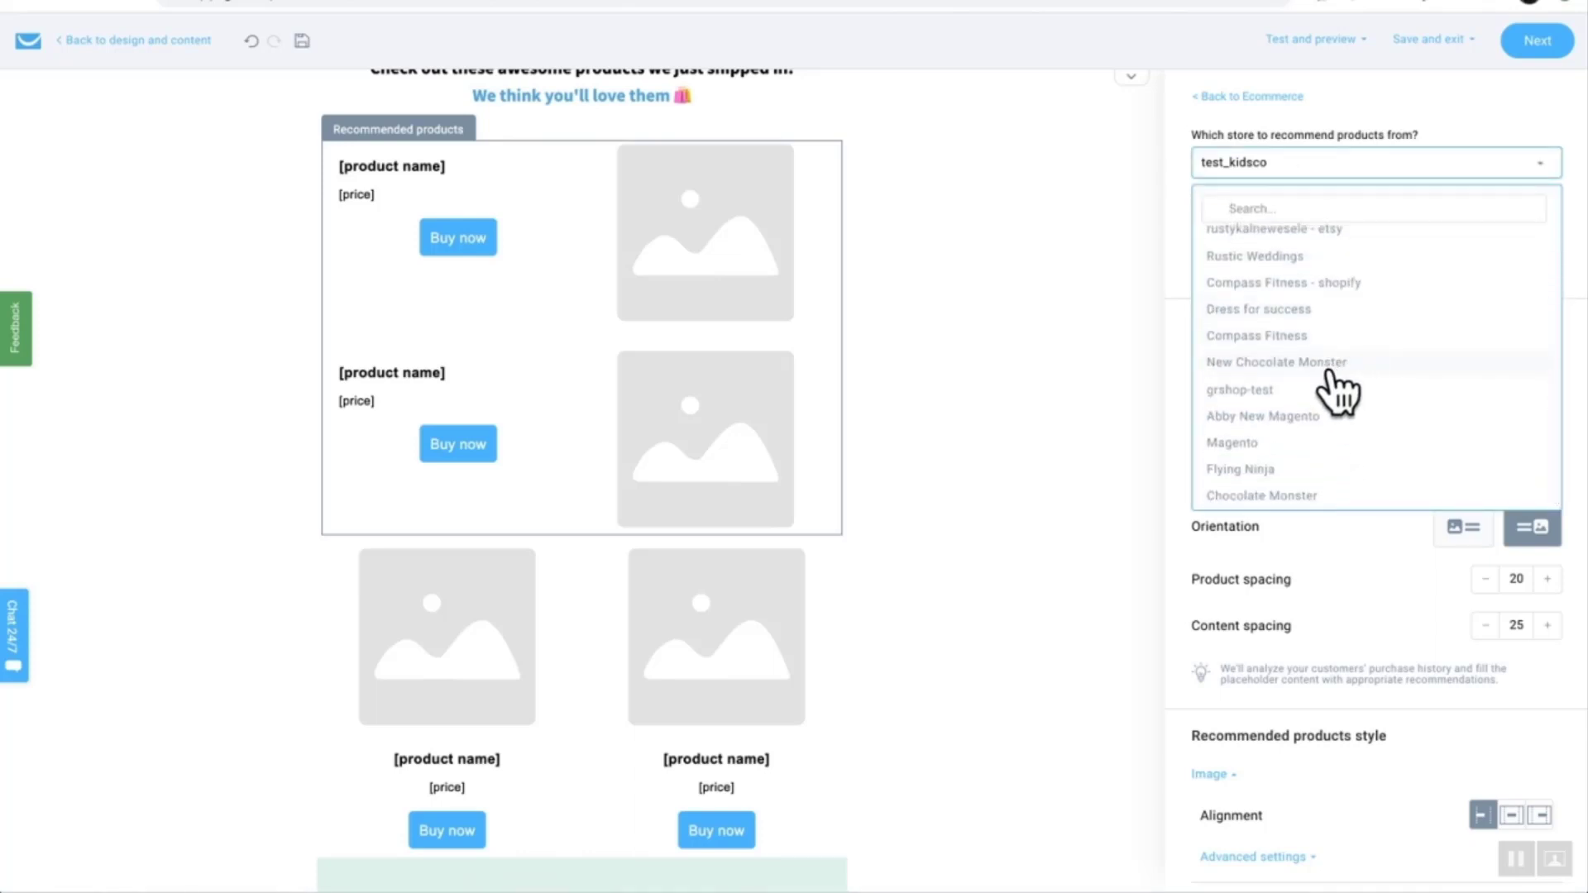
{"action": "left_click", "coordinate": [1328, 365]}
{"action": "left_click", "coordinate": [1317, 263]}
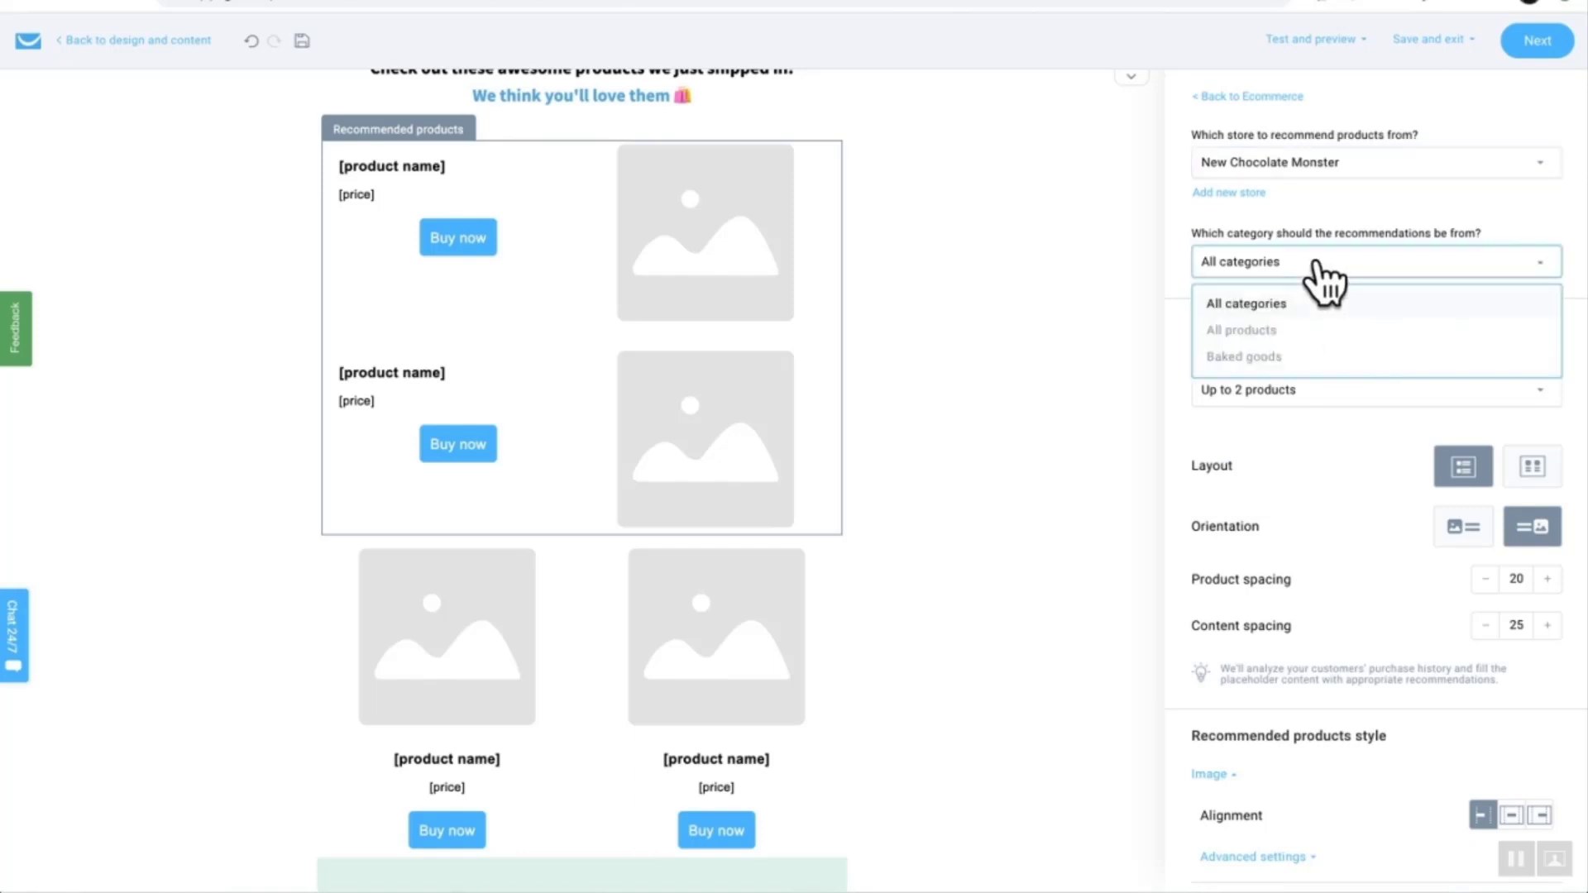
{"action": "left_click", "coordinate": [1338, 199]}
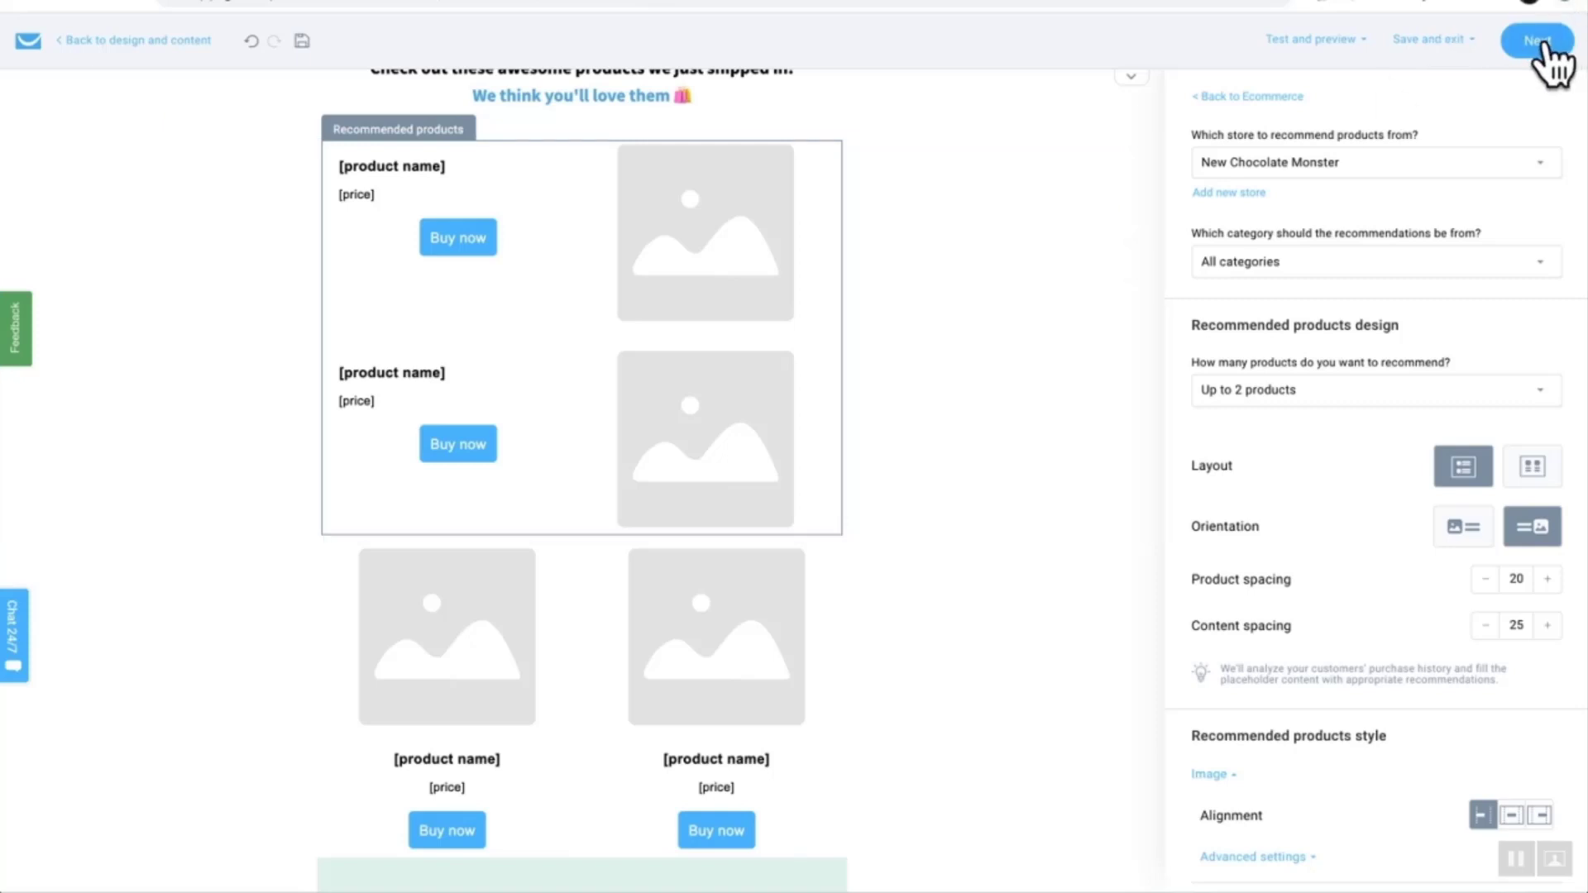
Leave the editor and look over the 'Check out this recommended product' message settings page.
{"action": "left_click", "coordinate": [1539, 43]}
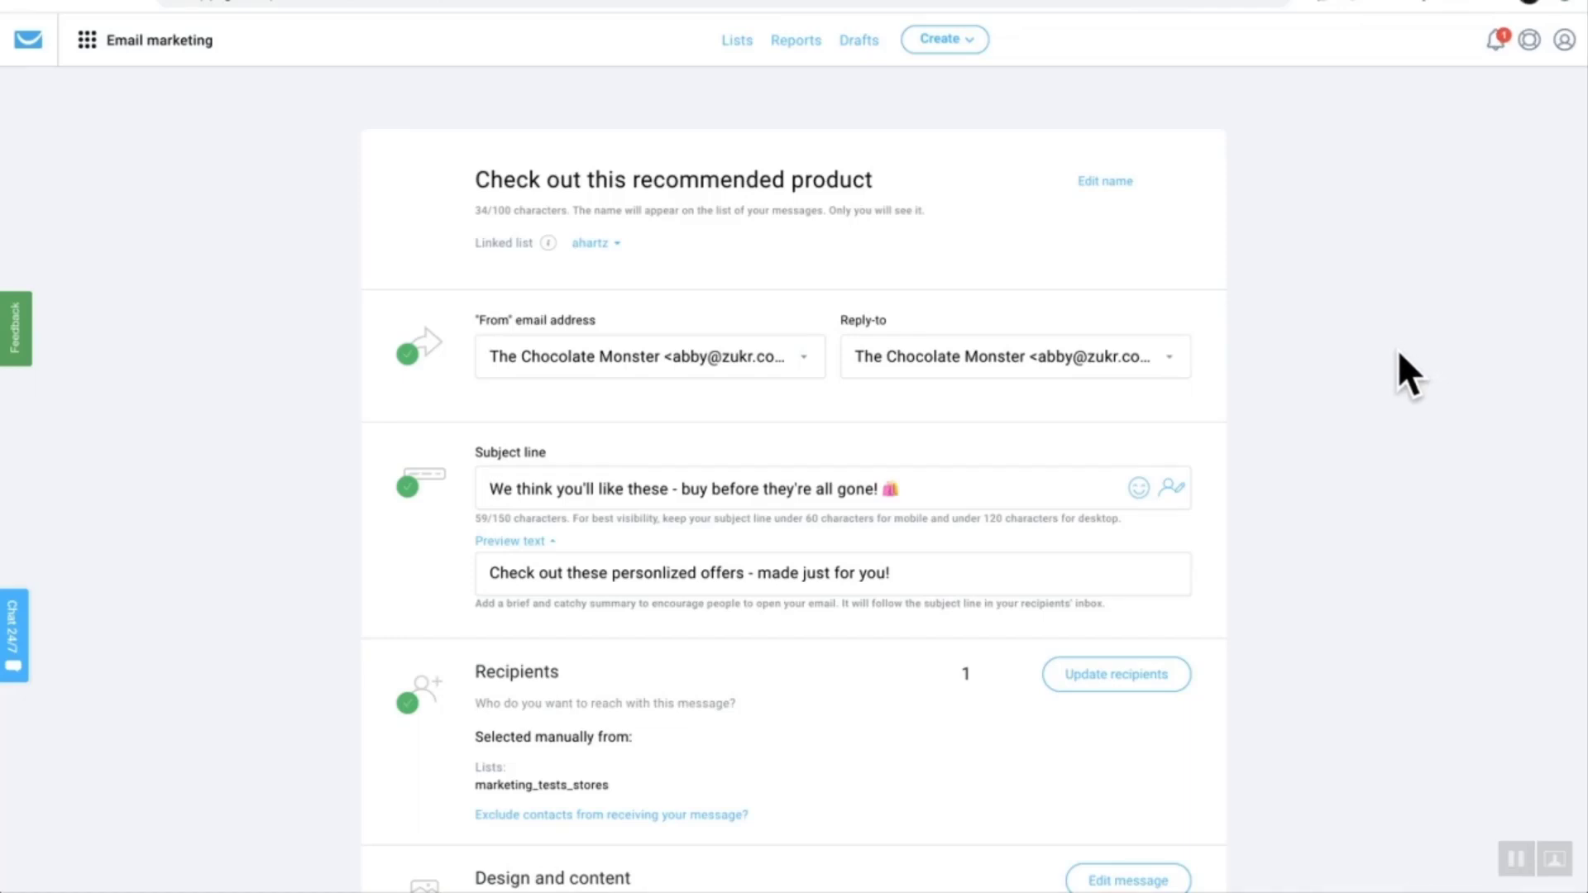
{"action": "scroll", "coordinate": [1389, 364], "scroll_direction": "down", "scroll_amount": 15}
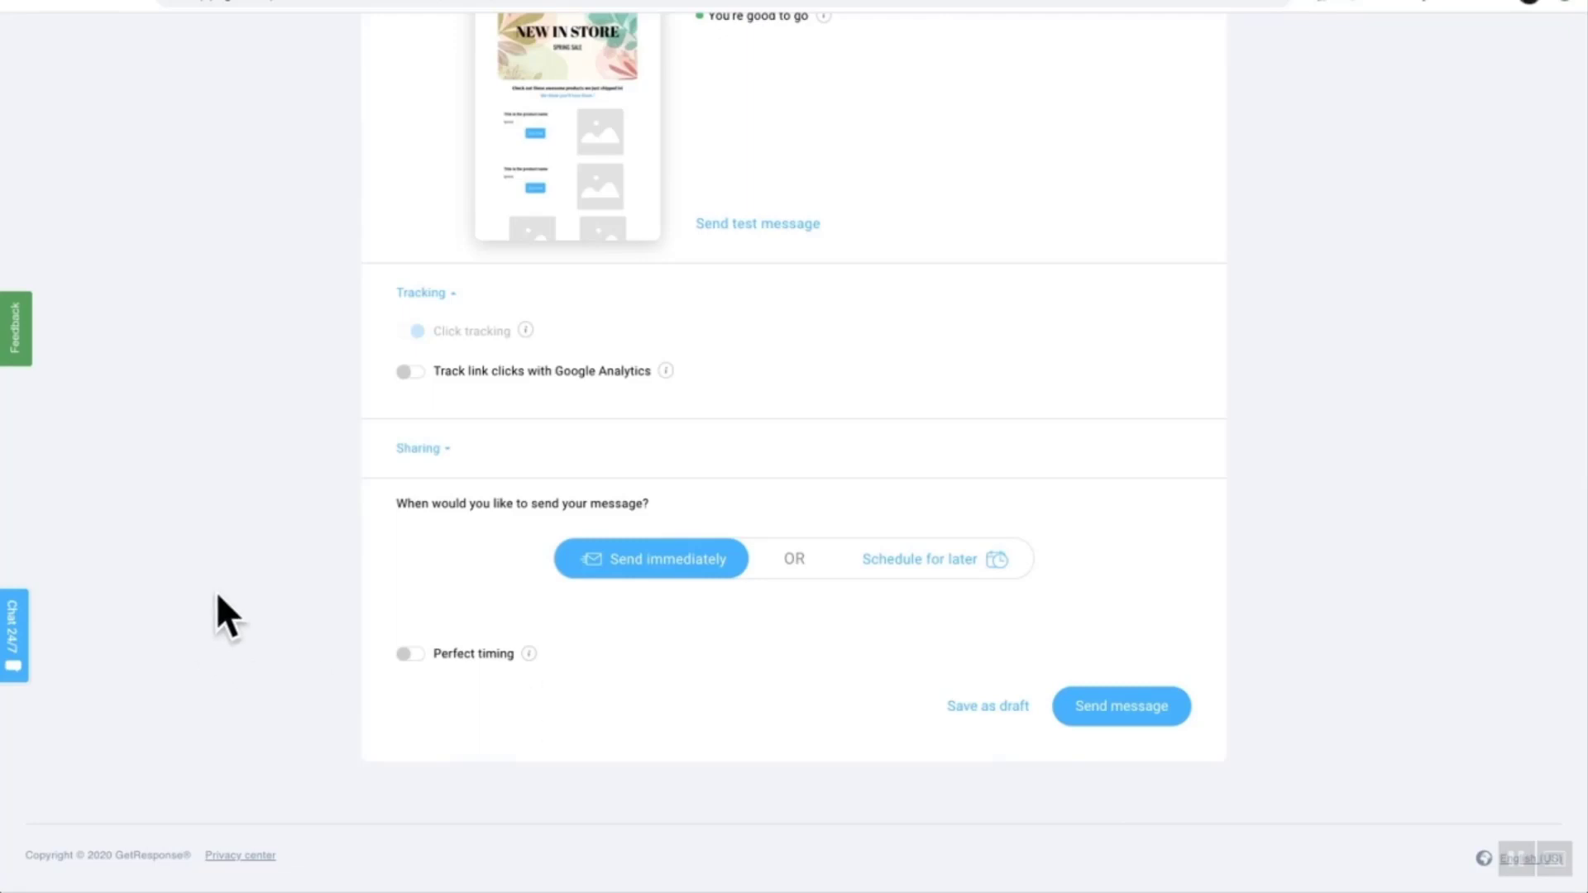
{"action": "scroll", "coordinate": [235, 579], "scroll_direction": "up", "scroll_amount": 15}
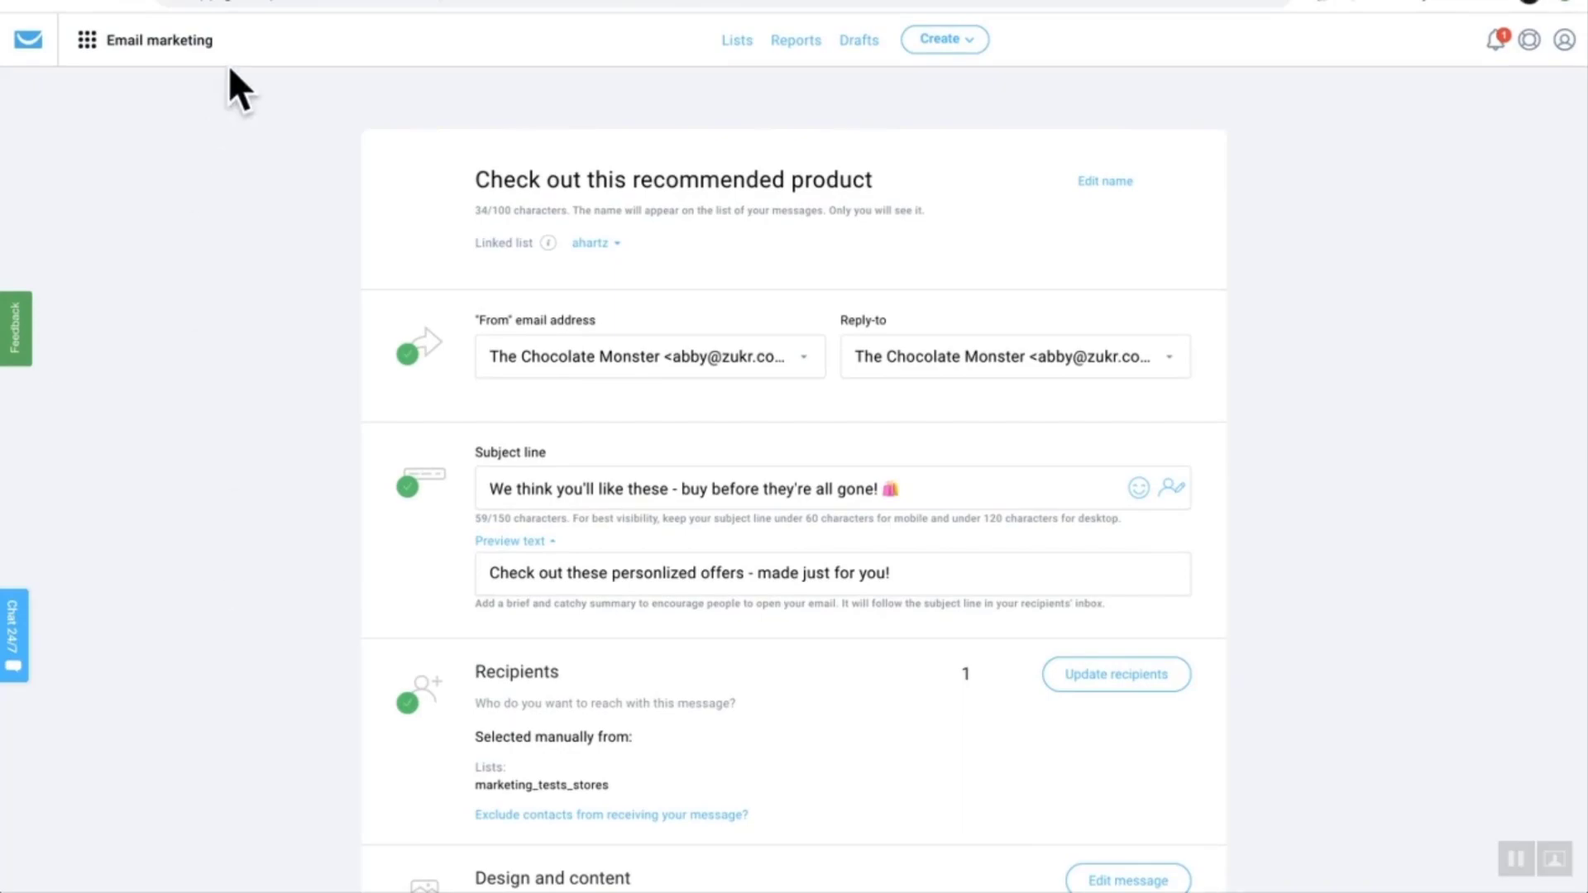
Go to the automation workflow and inspect its purchase condition's settings.
{"action": "left_click", "coordinate": [262, 2]}
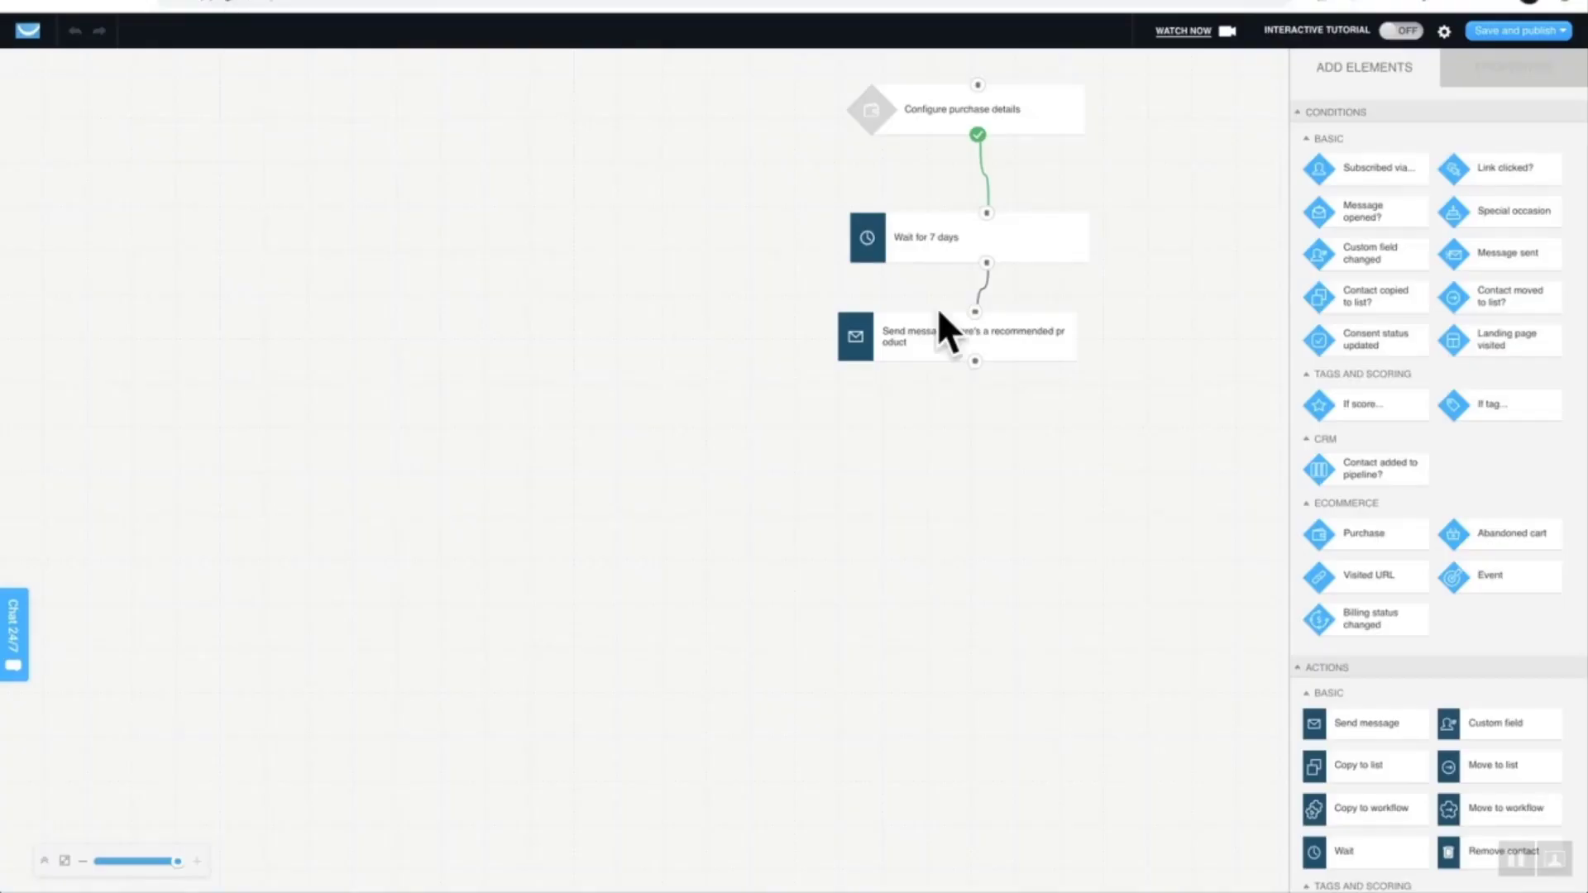
{"action": "scroll", "coordinate": [1171, 258], "scroll_direction": "right", "scroll_amount": 1}
{"action": "scroll", "coordinate": [1170, 255], "scroll_direction": "right", "scroll_amount": 3}
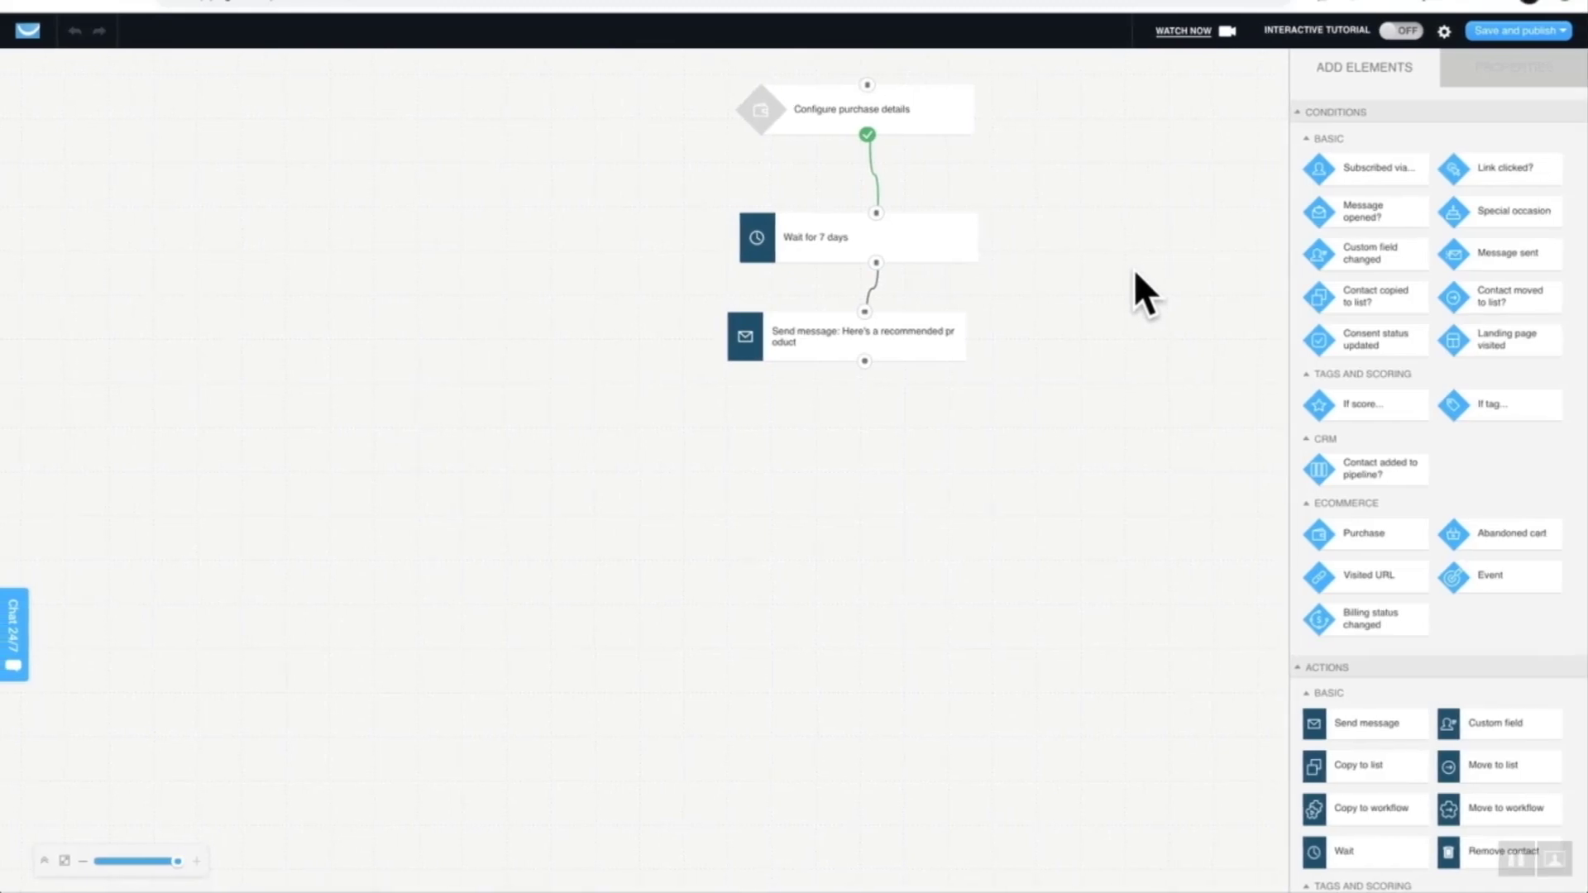
{"action": "left_click", "coordinate": [927, 121]}
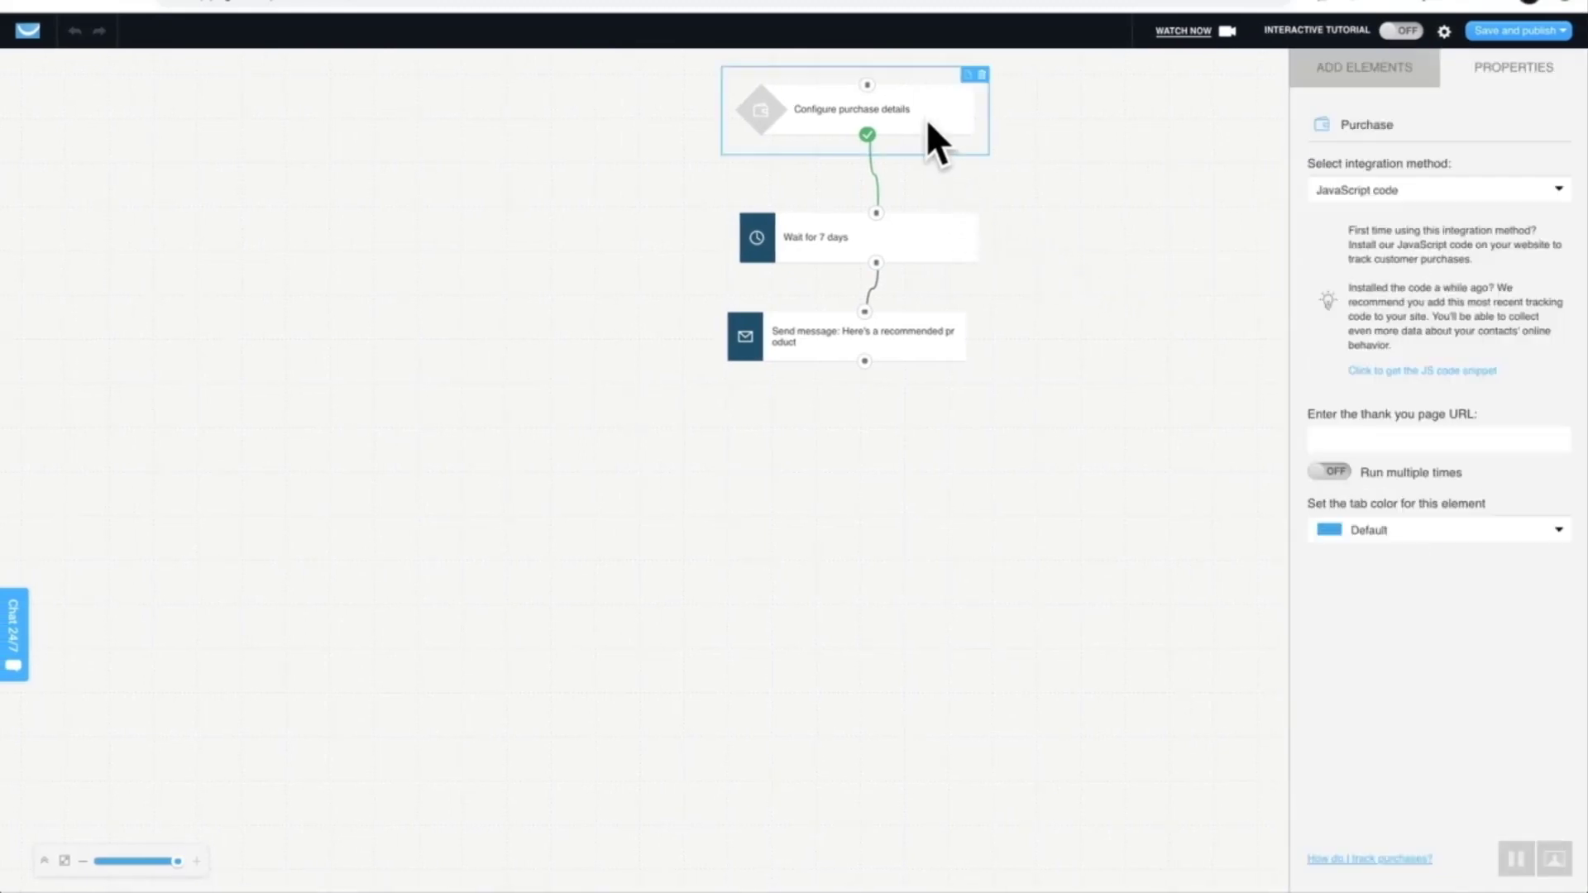
Browse the available workflow elements, then inspect the 7-day wait's delay settings.
{"action": "left_click", "coordinate": [1368, 91]}
{"action": "scroll", "coordinate": [1457, 738], "scroll_direction": "down", "scroll_amount": 6}
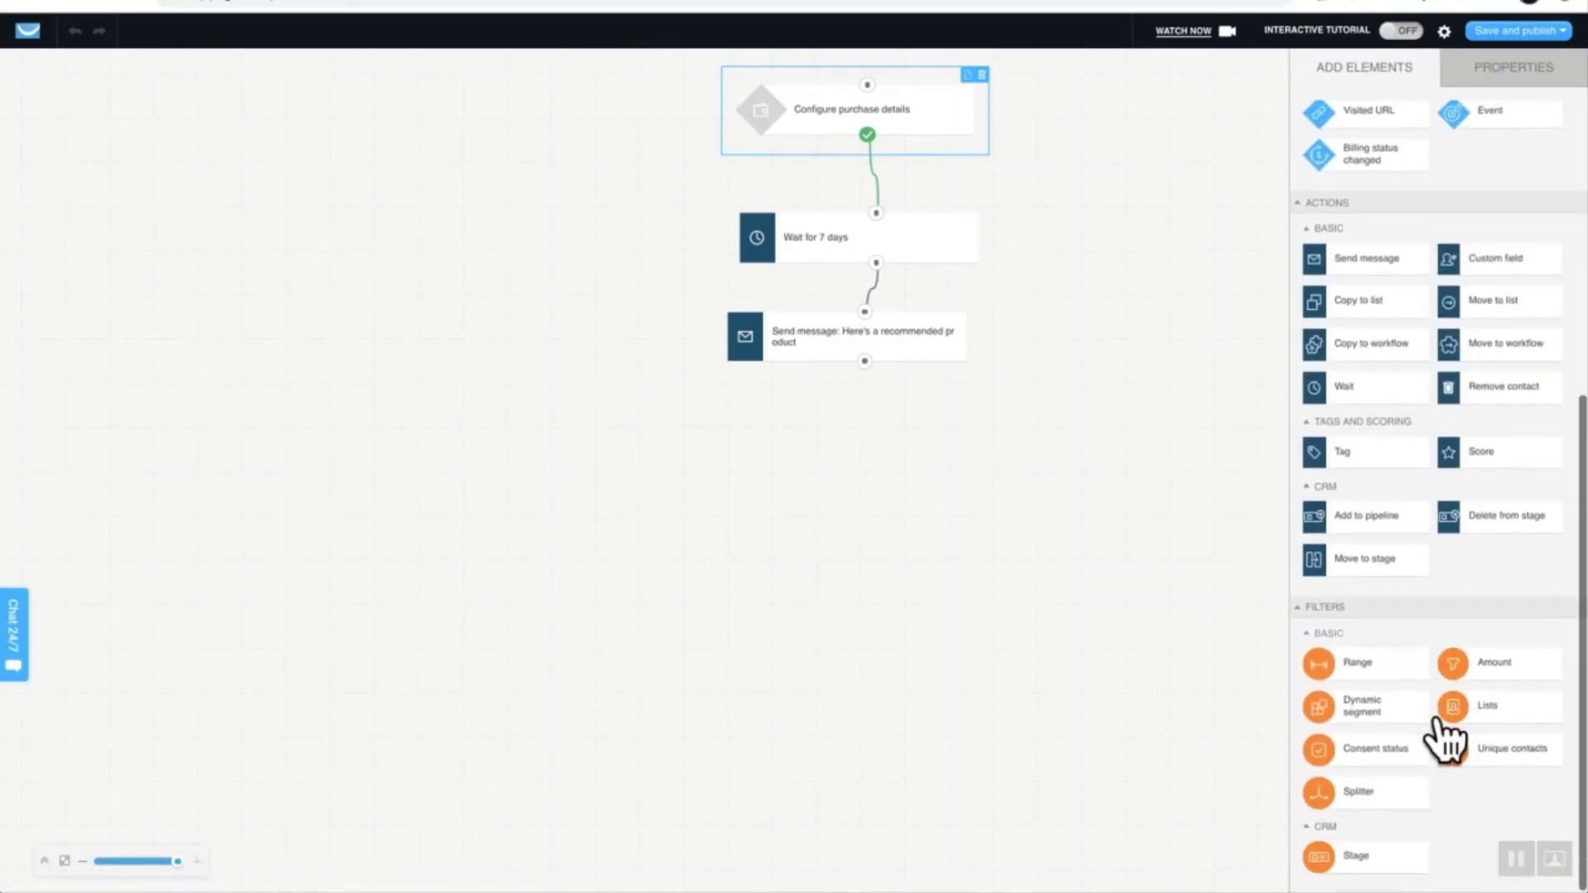
{"action": "scroll", "coordinate": [1443, 740], "scroll_direction": "up", "scroll_amount": 4}
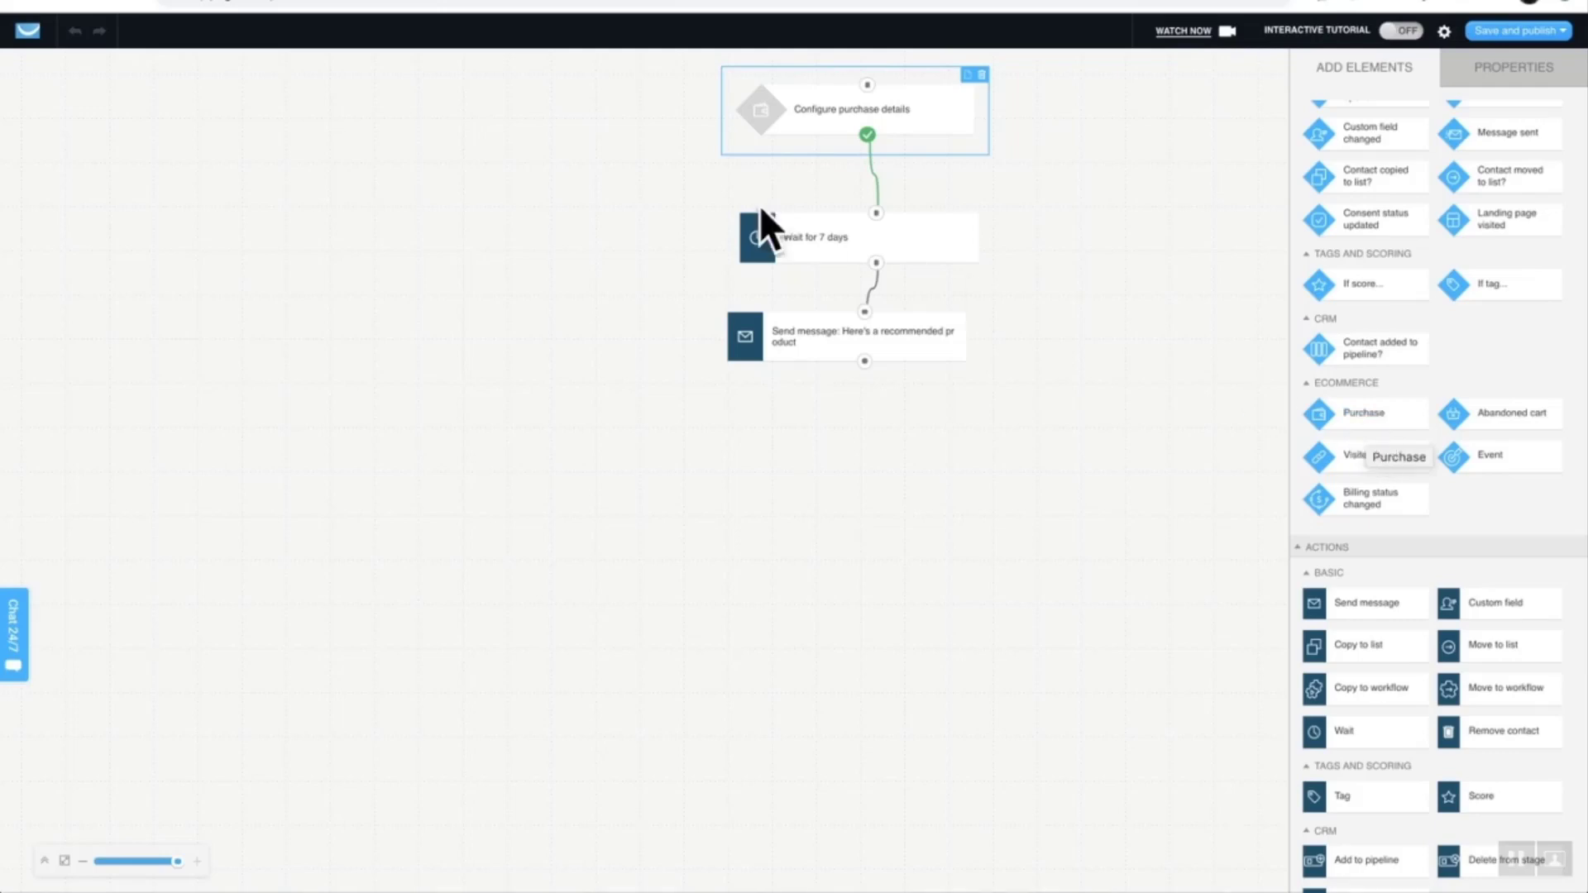
{"action": "left_click", "coordinate": [798, 230]}
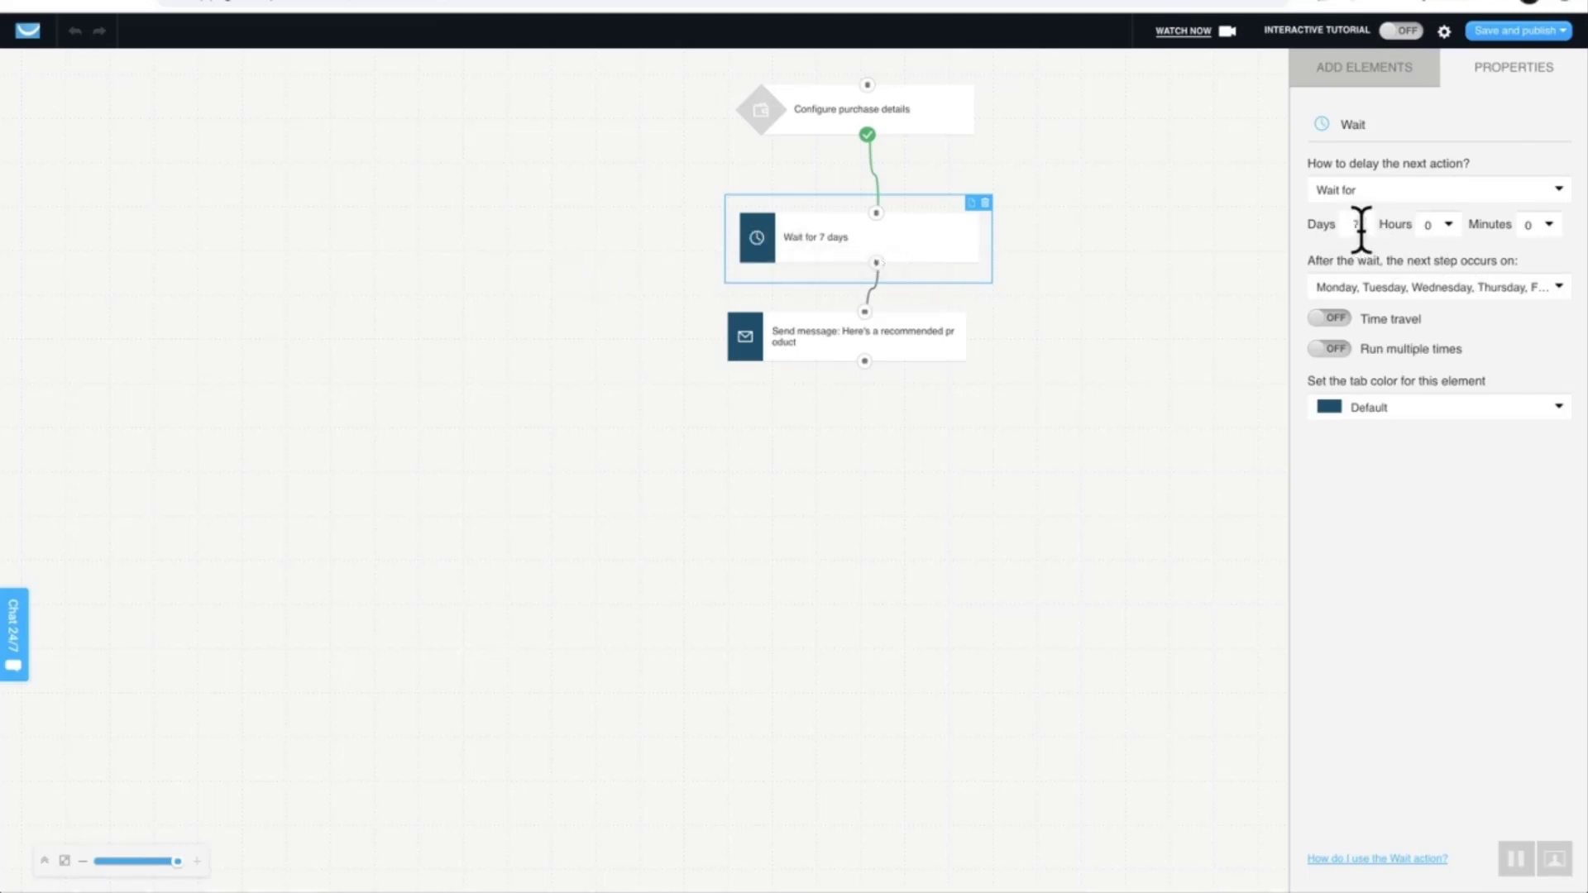
Compare the send-message step with the purchase condition, confirming it sends 'Here's a recommended product'.
{"action": "left_click", "coordinate": [926, 341]}
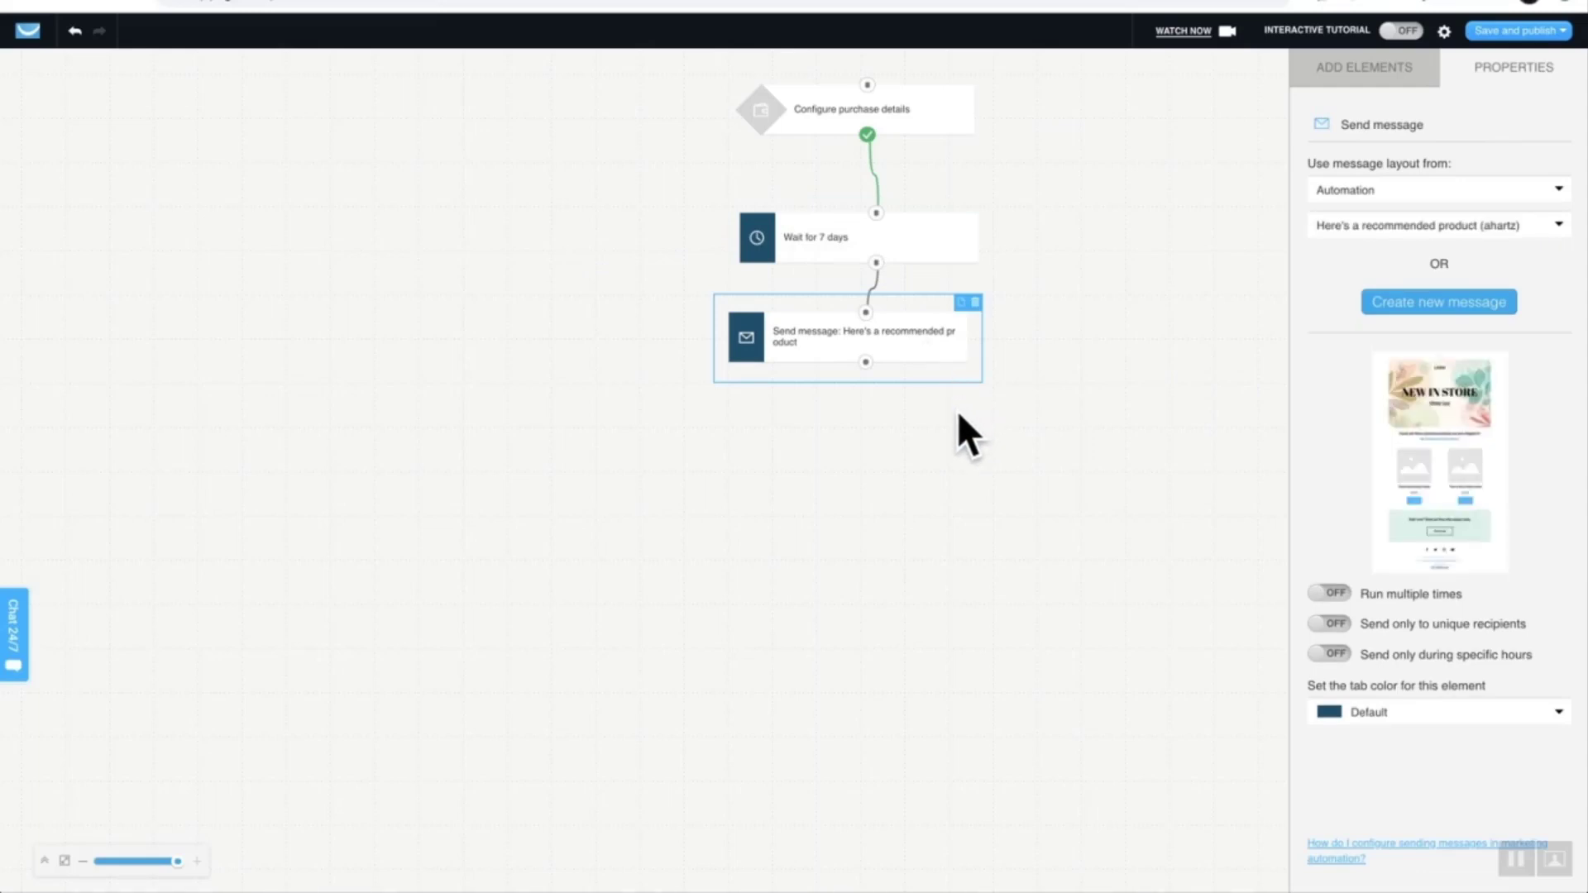
{"action": "left_click", "coordinate": [927, 115]}
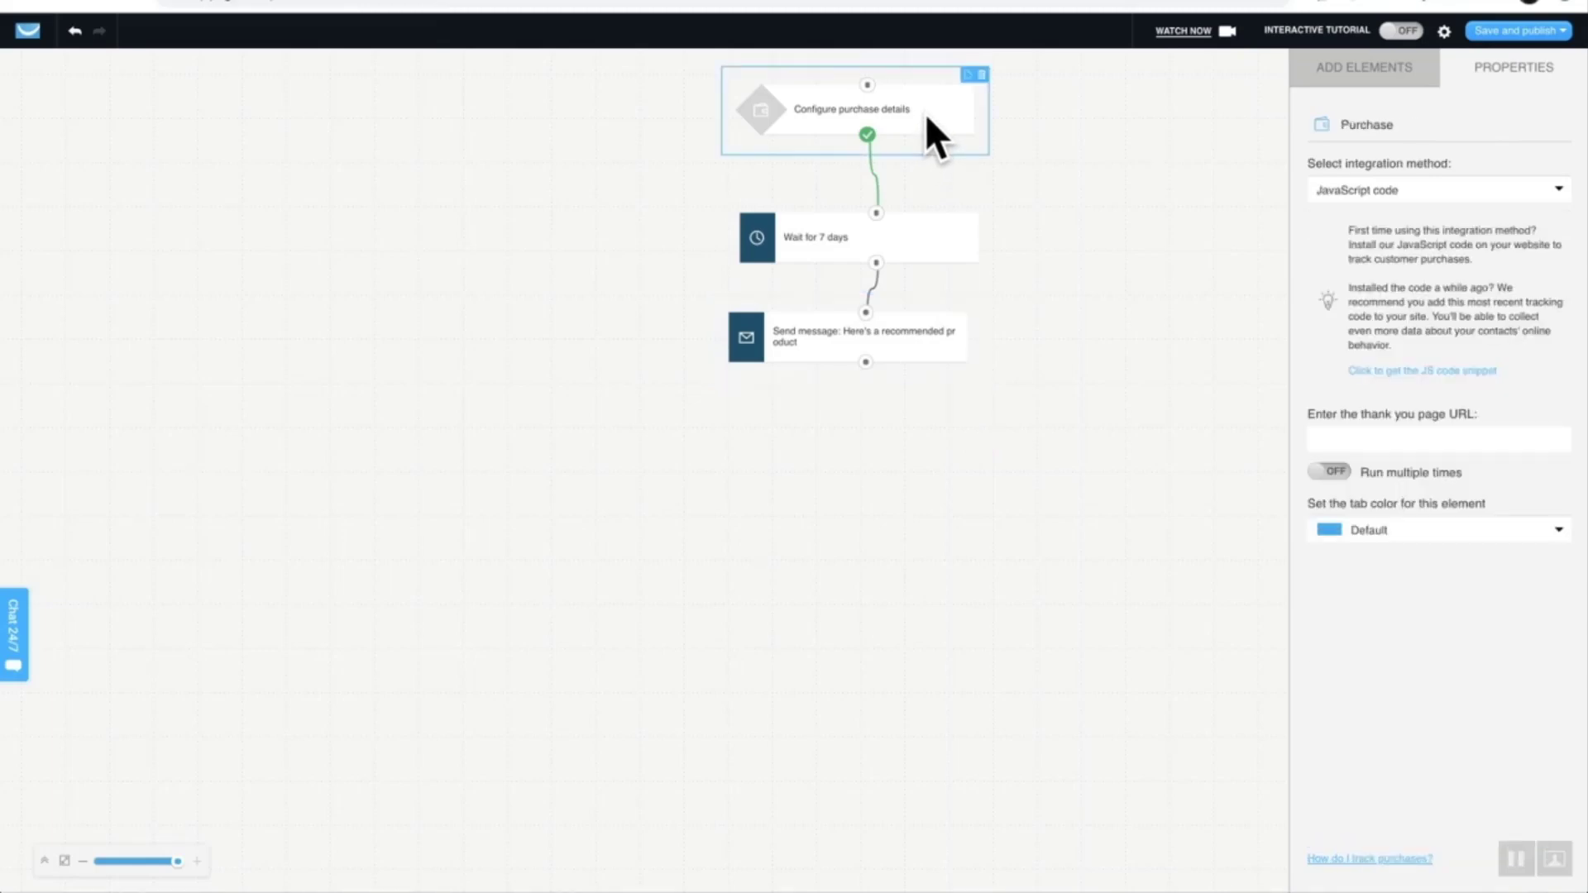
{"action": "left_click", "coordinate": [937, 328]}
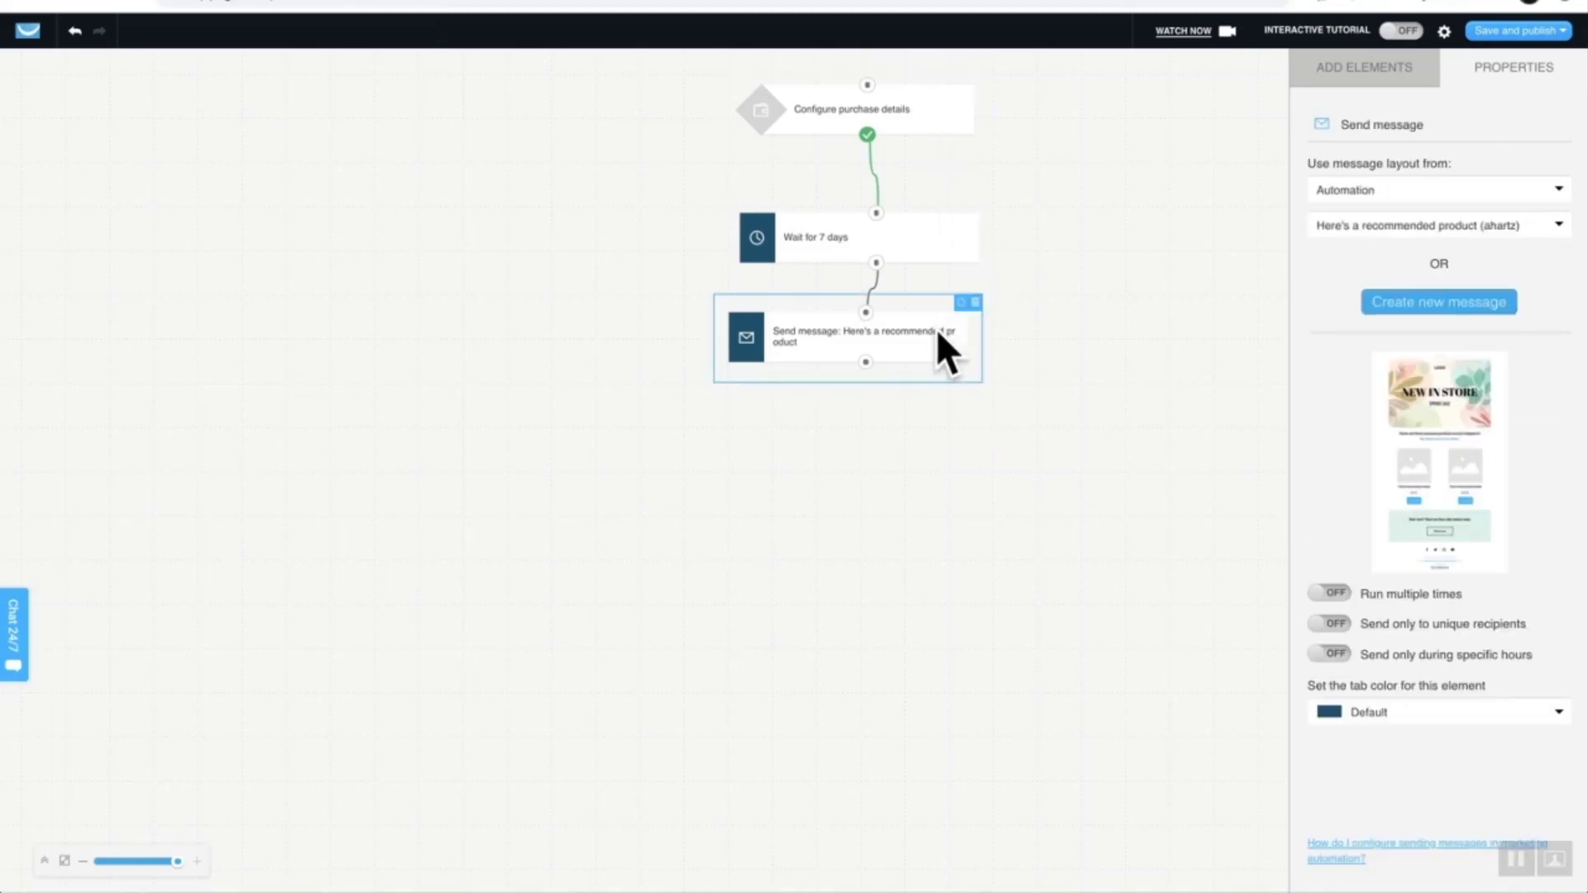